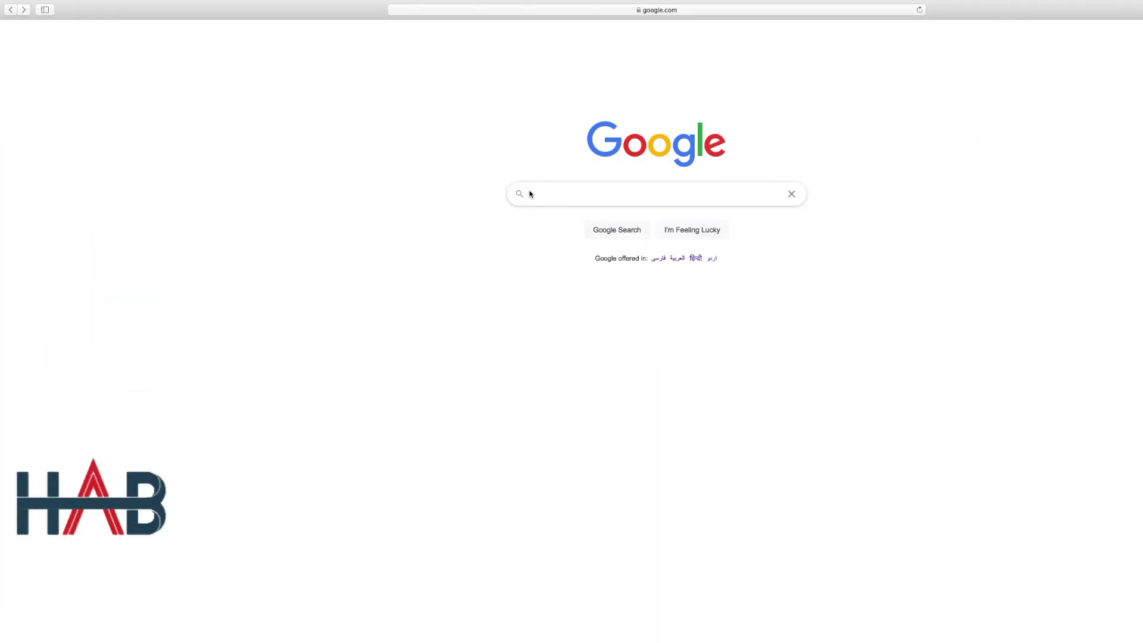
# Search Google for 'tally solutions' and reach the tallysolutions.com TallyPrime download page
pyautogui.write('ta')
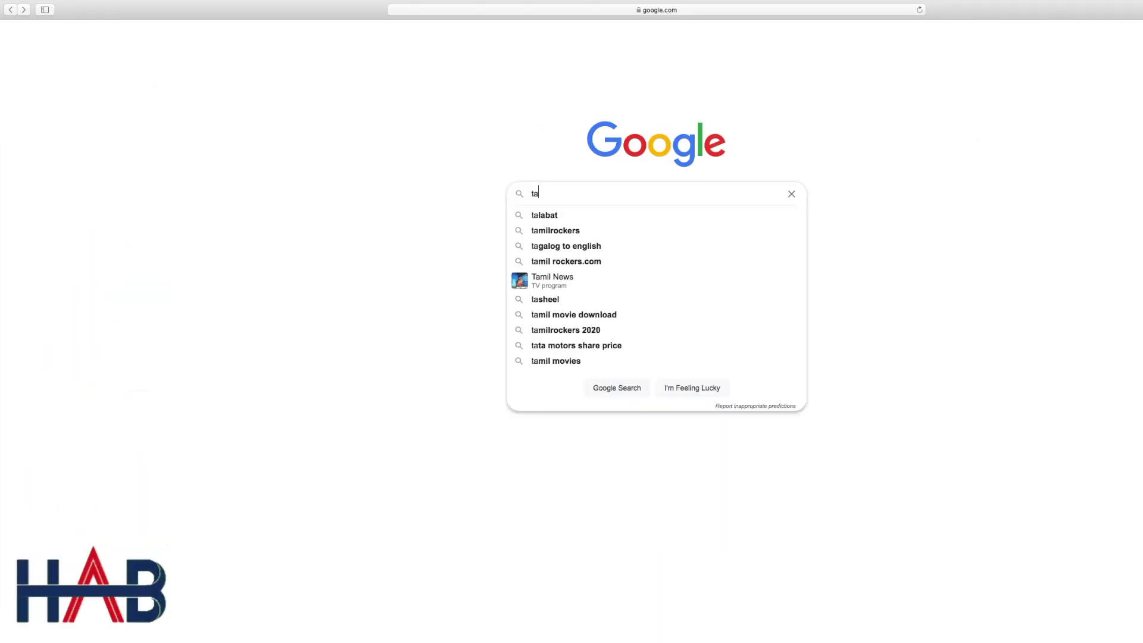
pyautogui.write('lly solu')
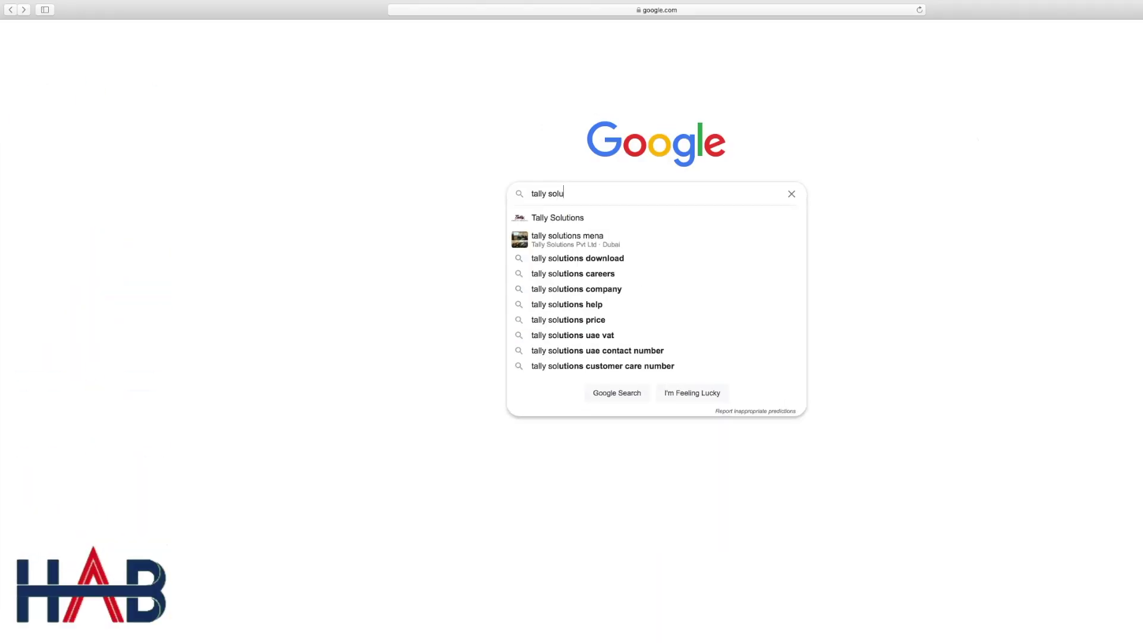
pyautogui.write('tions')
pyautogui.press('Return')
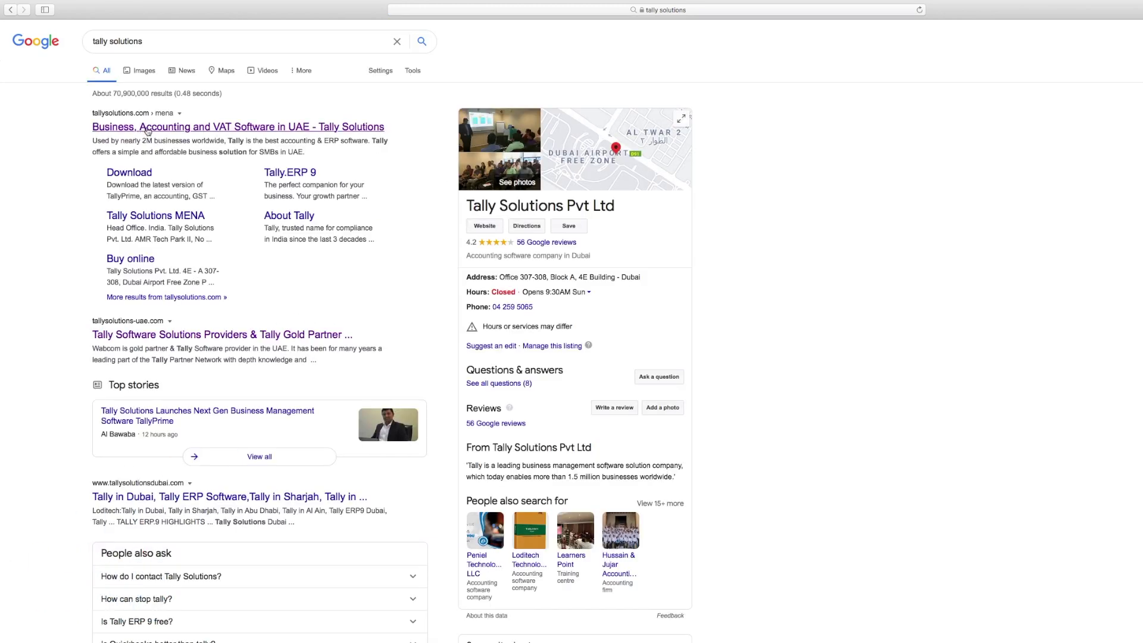
pyautogui.click(148, 131)
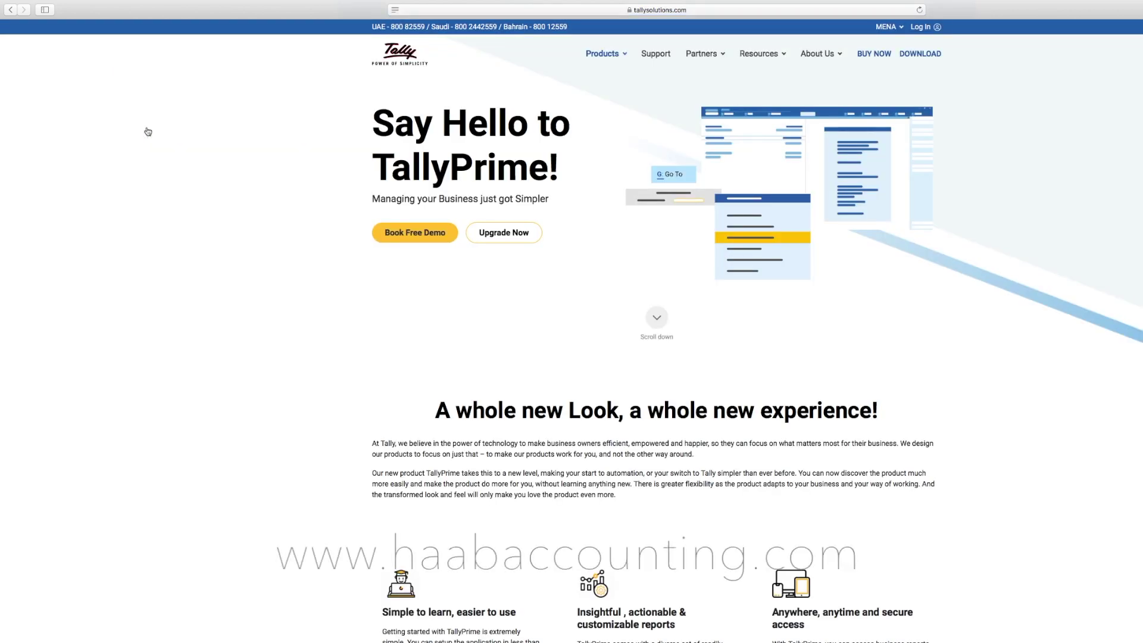
pyautogui.click(922, 54)
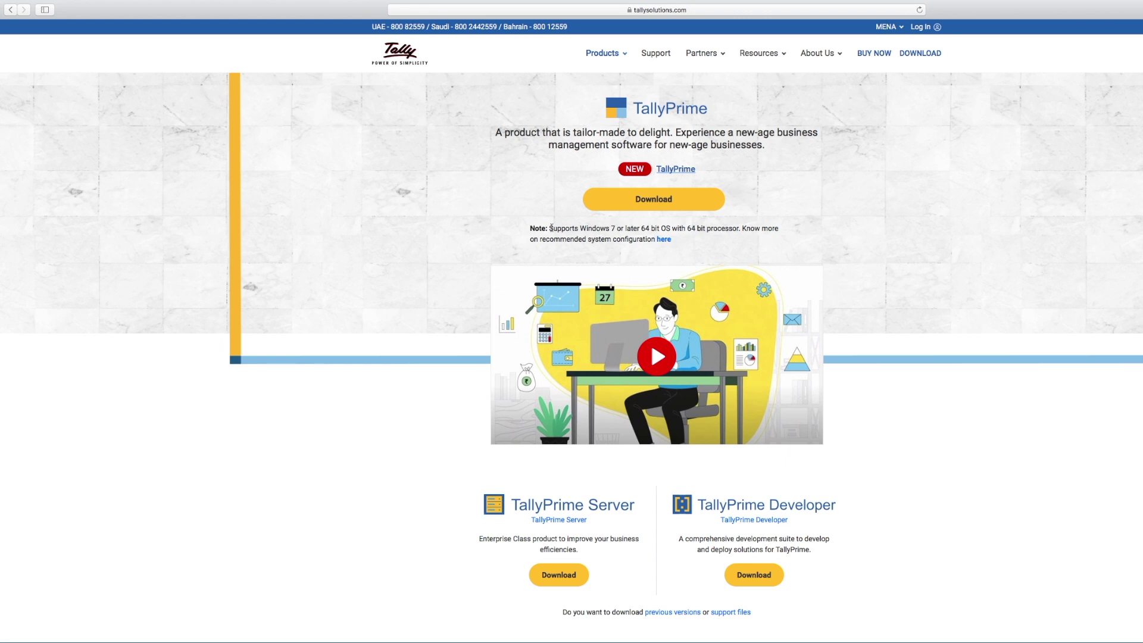
# Highlight the 64-bit Windows requirement note, then download and run the TallyPrime setup.exe installer
pyautogui.moveTo(551, 228); pyautogui.dragTo(740, 226)
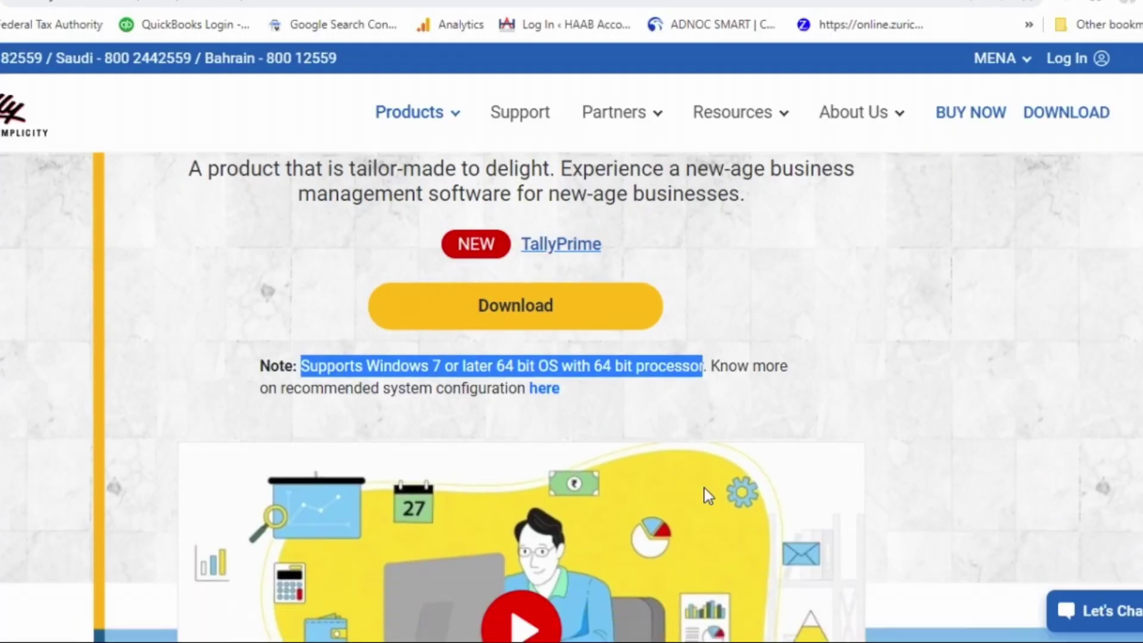
pyautogui.scroll(-1, 648, 205)
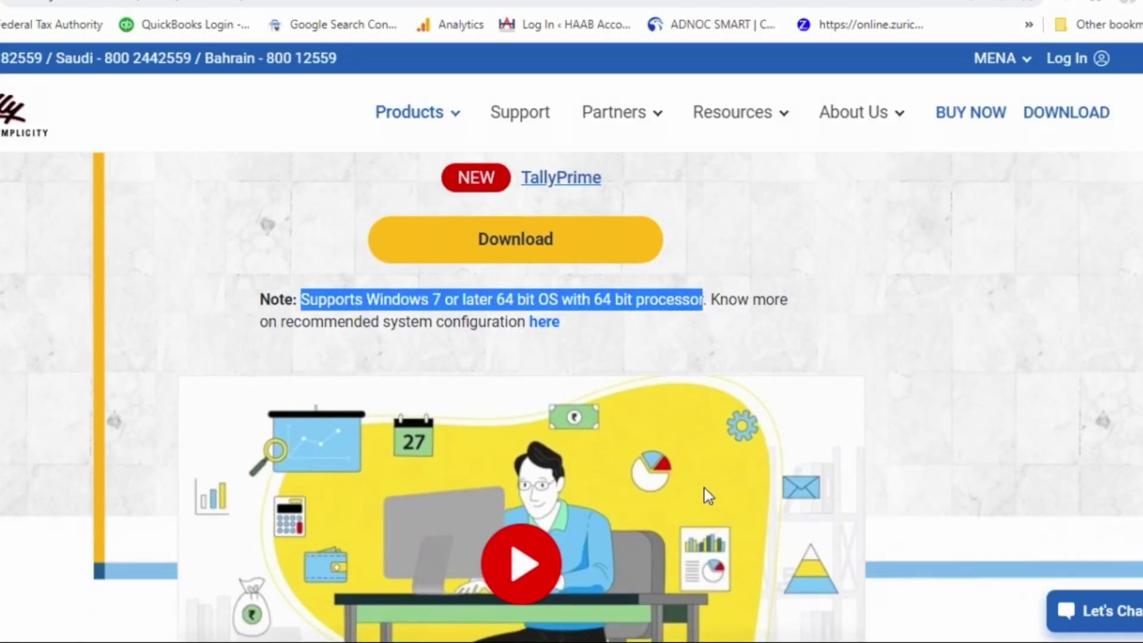
pyautogui.click(529, 243)
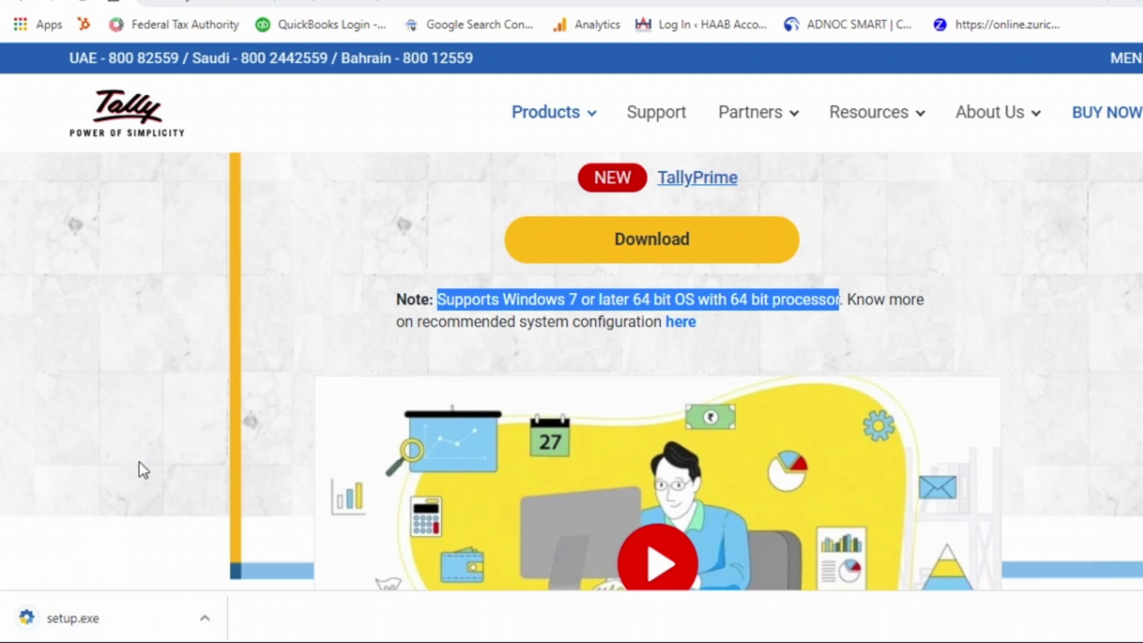
pyautogui.click(100, 634)
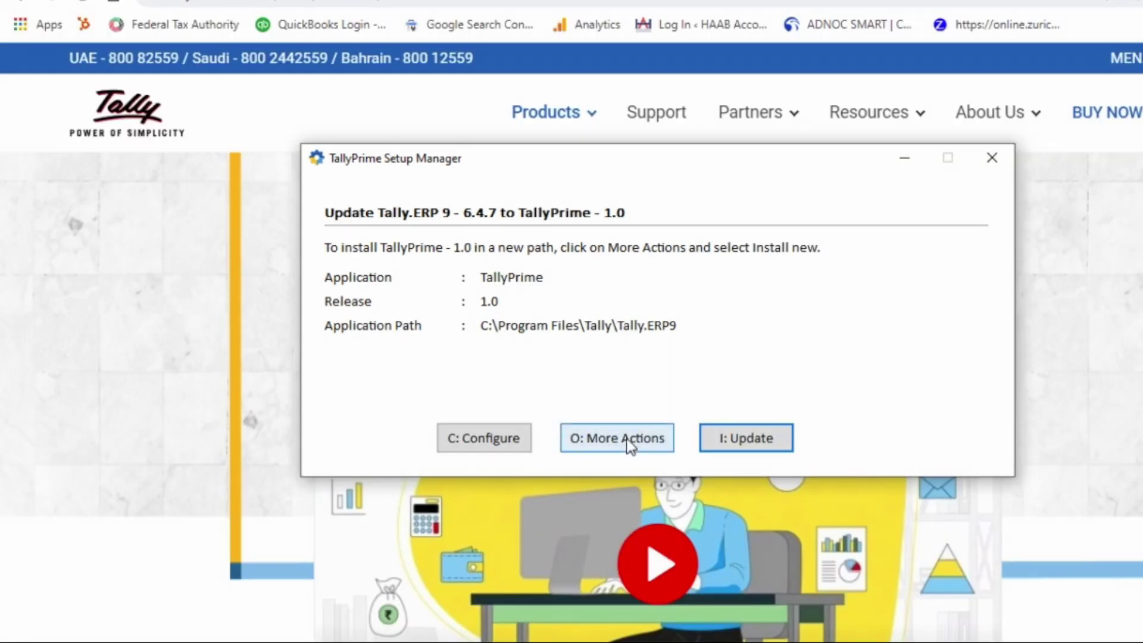
# Choose Install New over the Tally.ERP 9 update, install TallyPrime 1.0, and start it
pyautogui.click(627, 438)
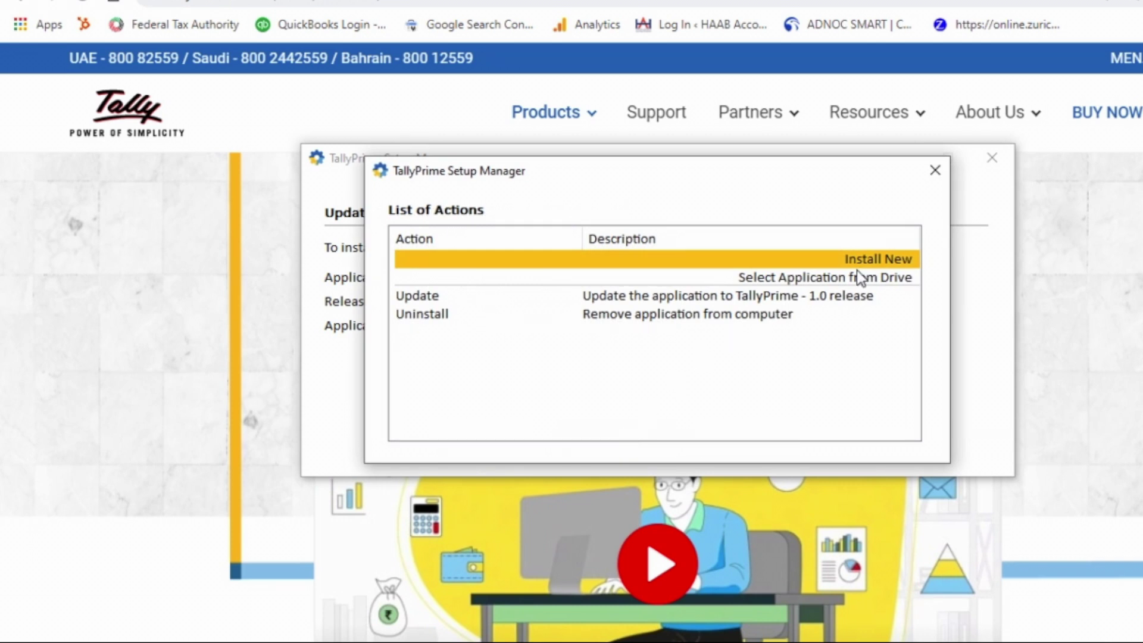
pyautogui.click(892, 260)
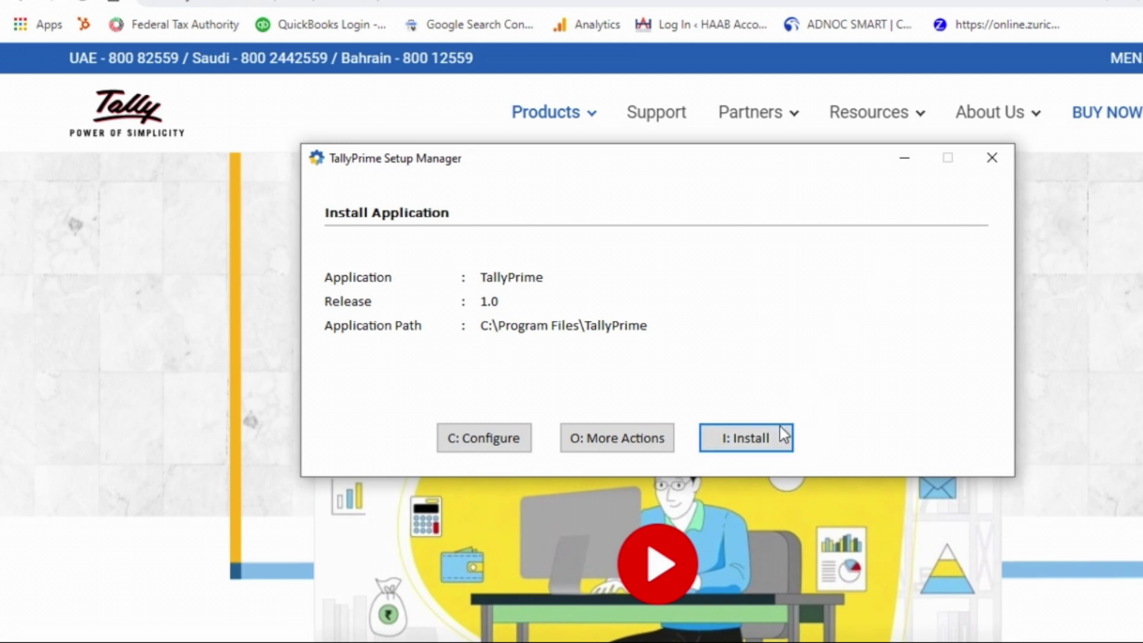
pyautogui.click(749, 446)
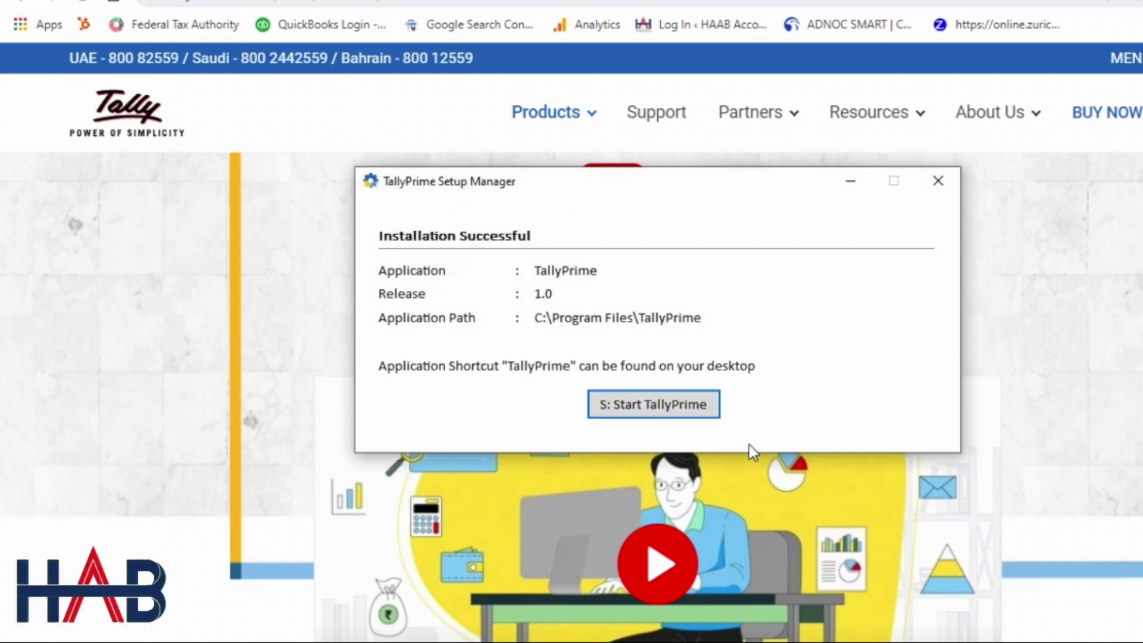
pyautogui.click(693, 407)
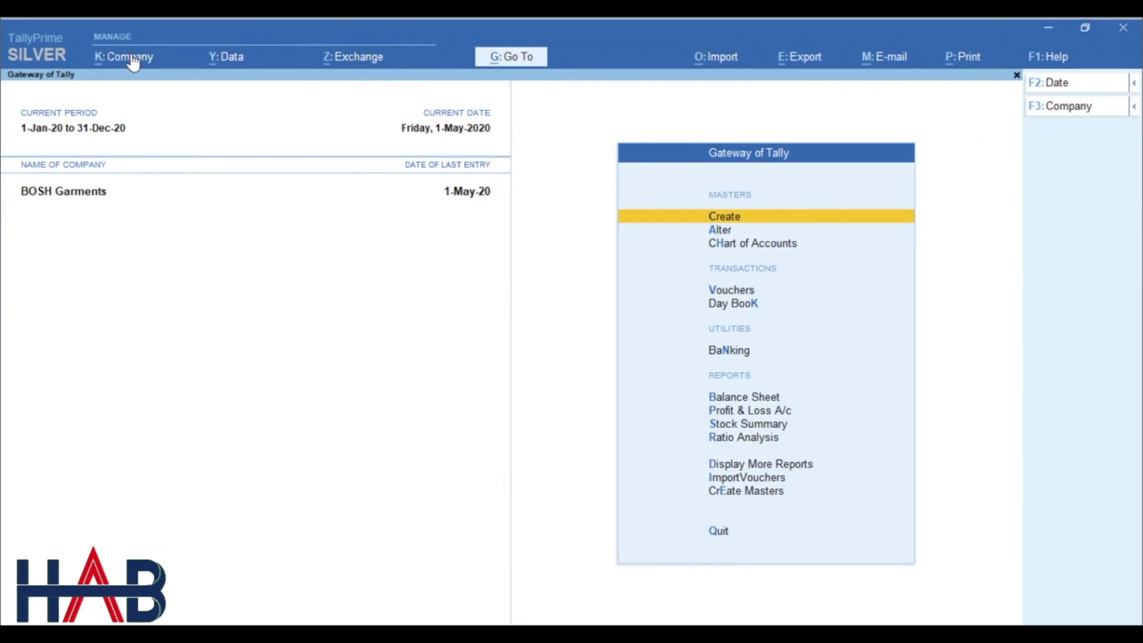
# Show the Company menu from the BOSH Garments Gateway of Tally
pyautogui.click(134, 63)
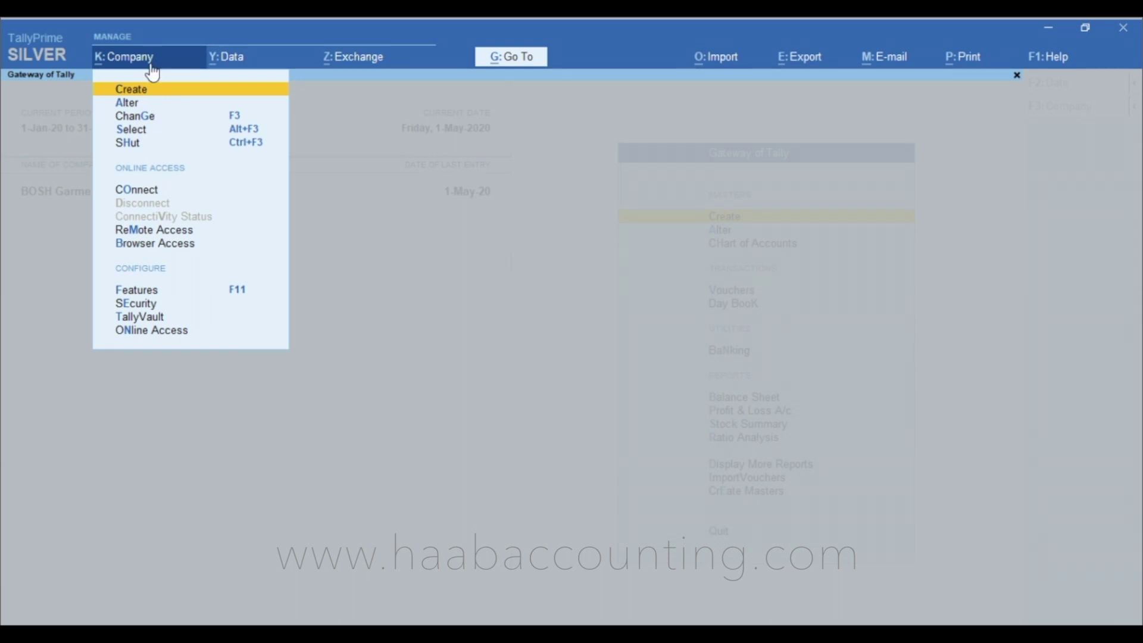
pyautogui.click(152, 91)
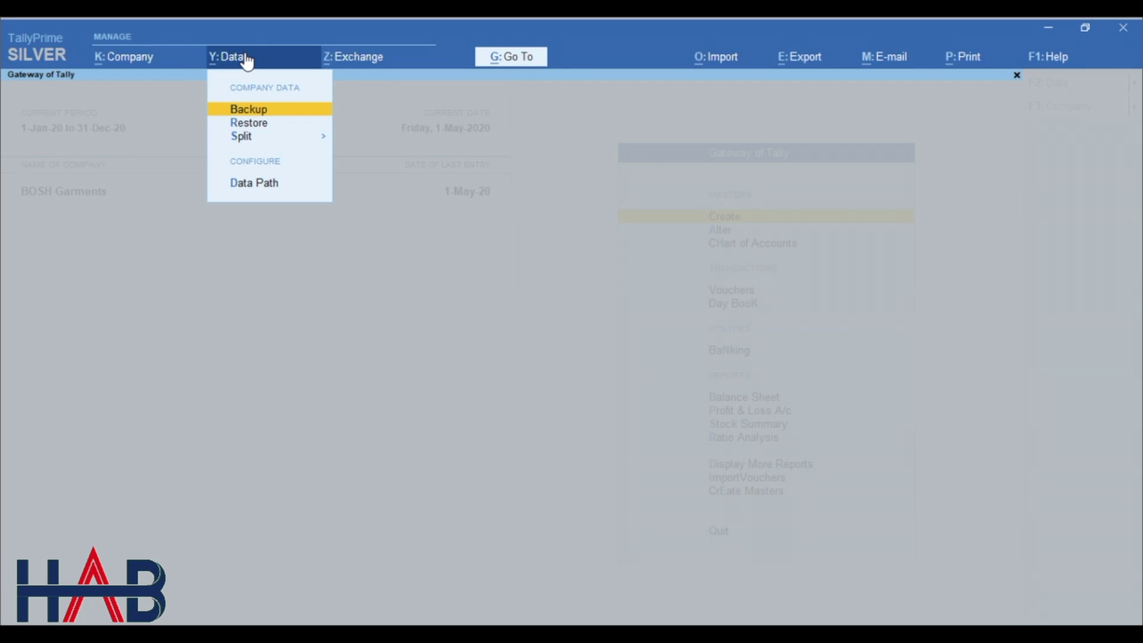
pyautogui.click(366, 65)
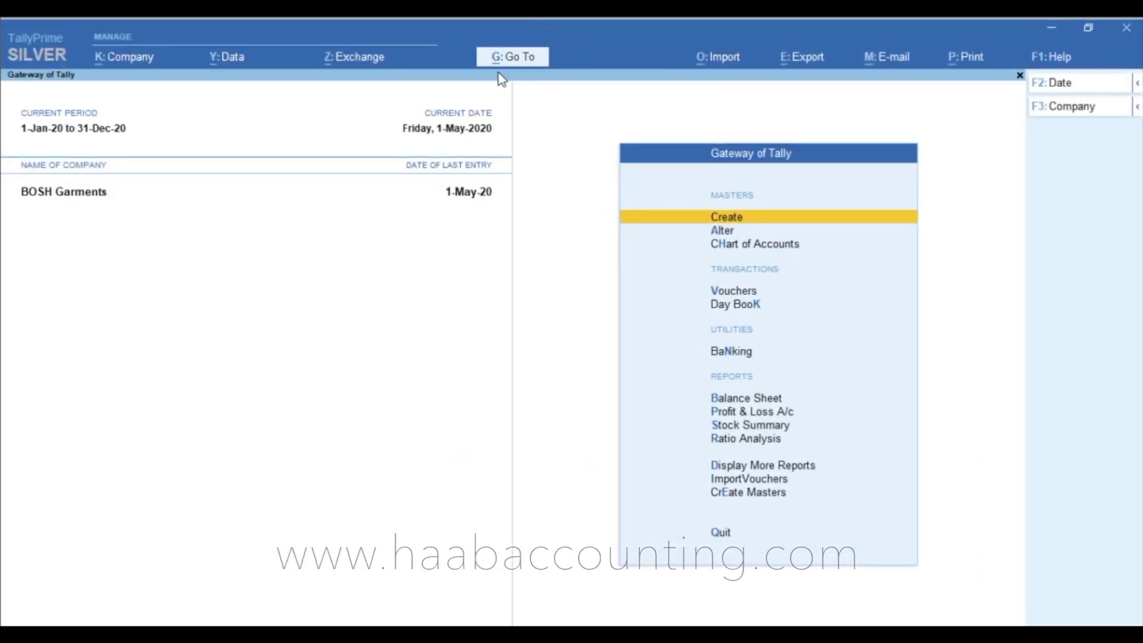
pyautogui.click(536, 68)
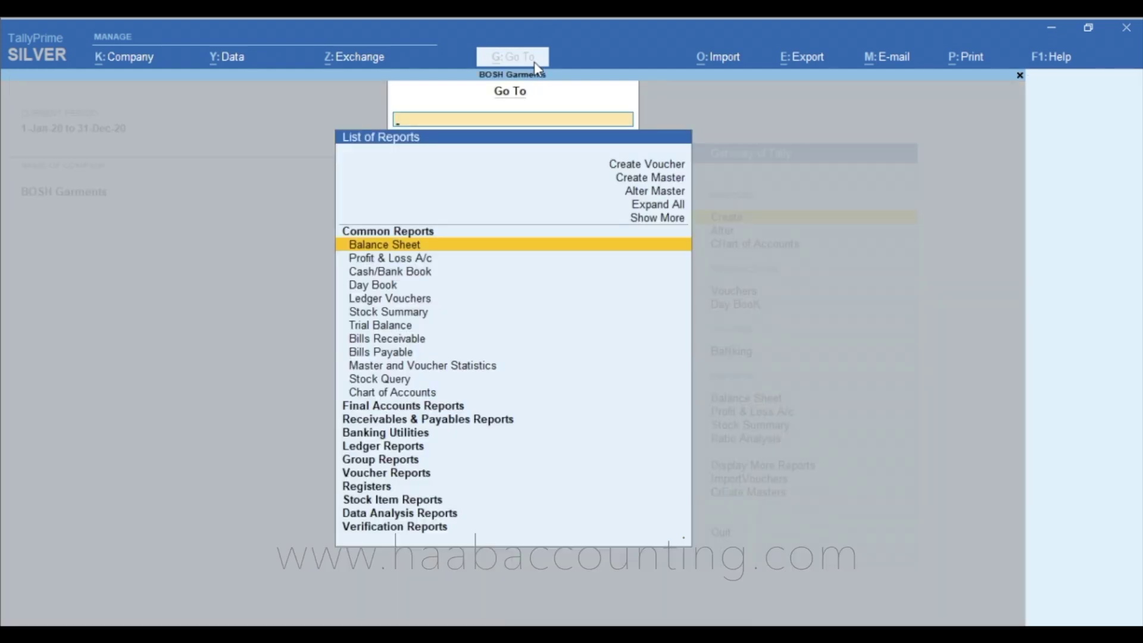
# Move through the Go To report list, expand all sub-reports, and open Profit & Loss A/c
pyautogui.press('Down')
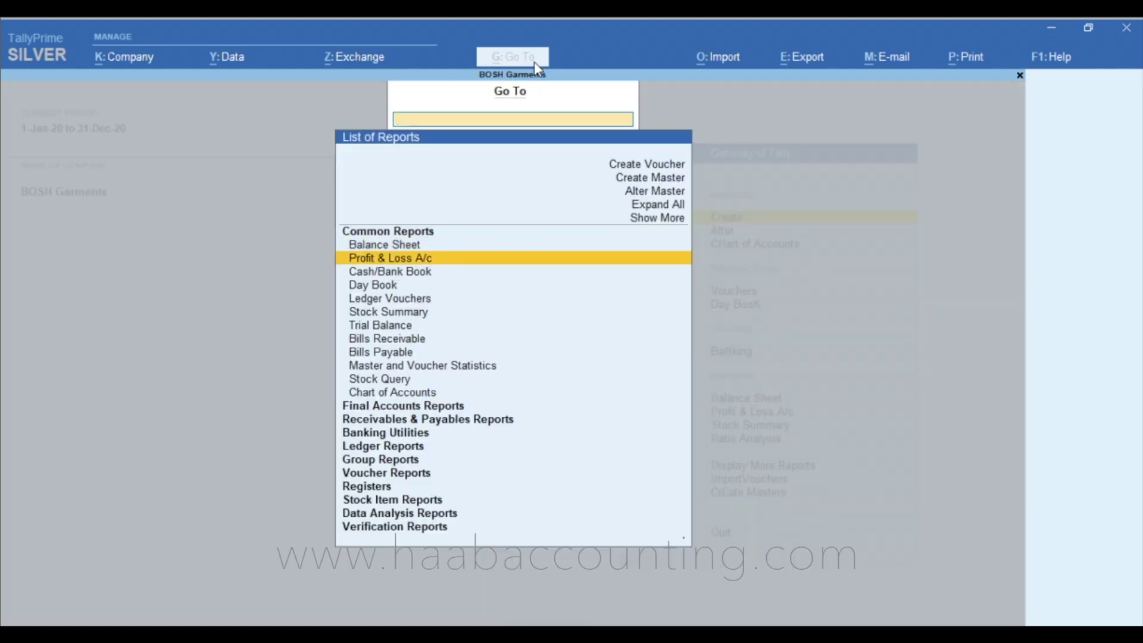
pyautogui.press('Down')
pyautogui.press('Down')
pyautogui.press('Down')
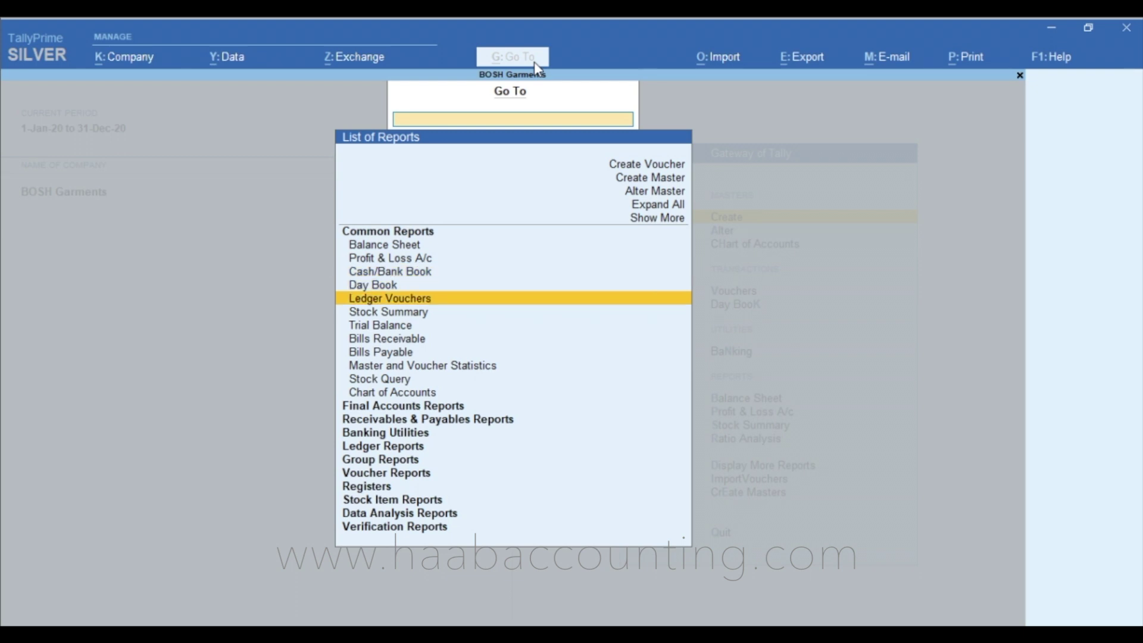
pyautogui.press('Down')
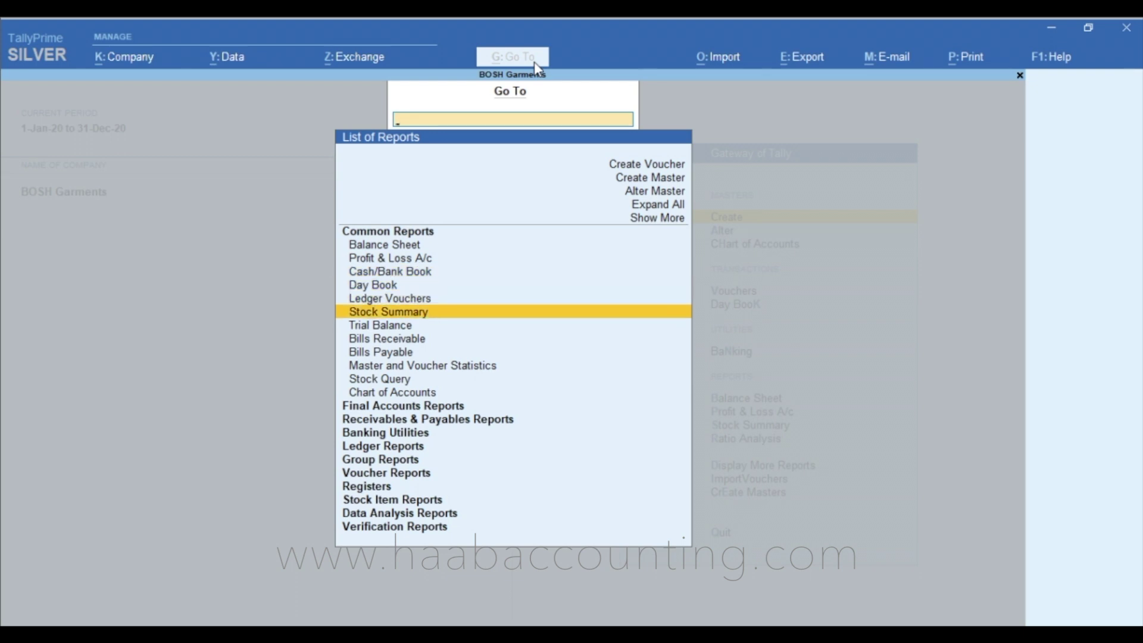
pyautogui.press('Down')
pyautogui.press('Down')
pyautogui.press('Down')
pyautogui.press('Down')
pyautogui.press('Down')
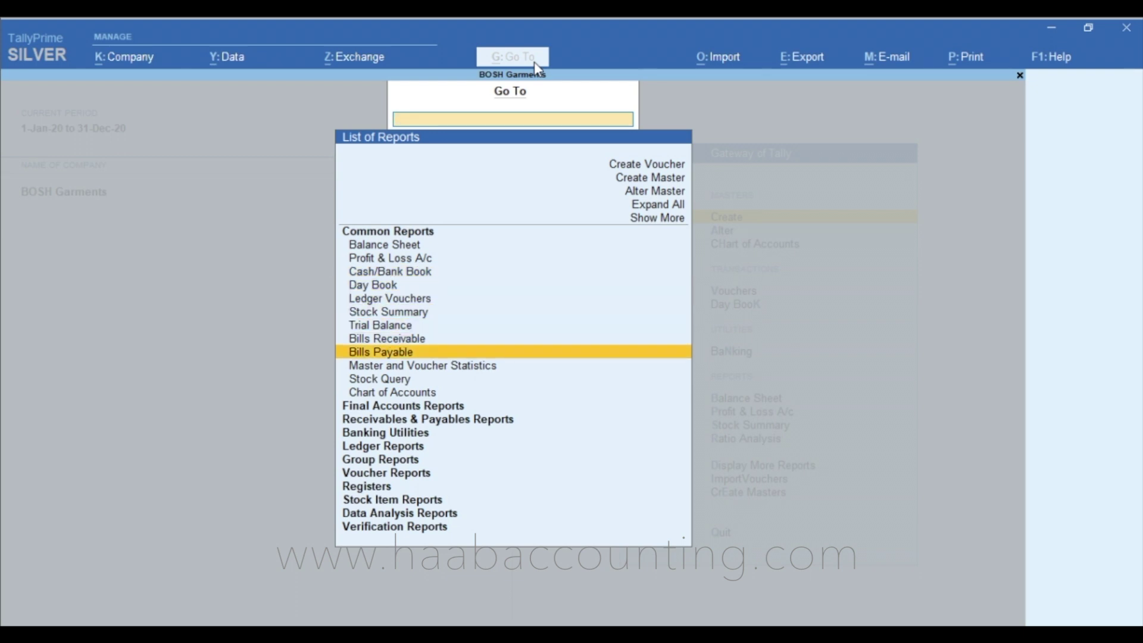
pyautogui.click(653, 210)
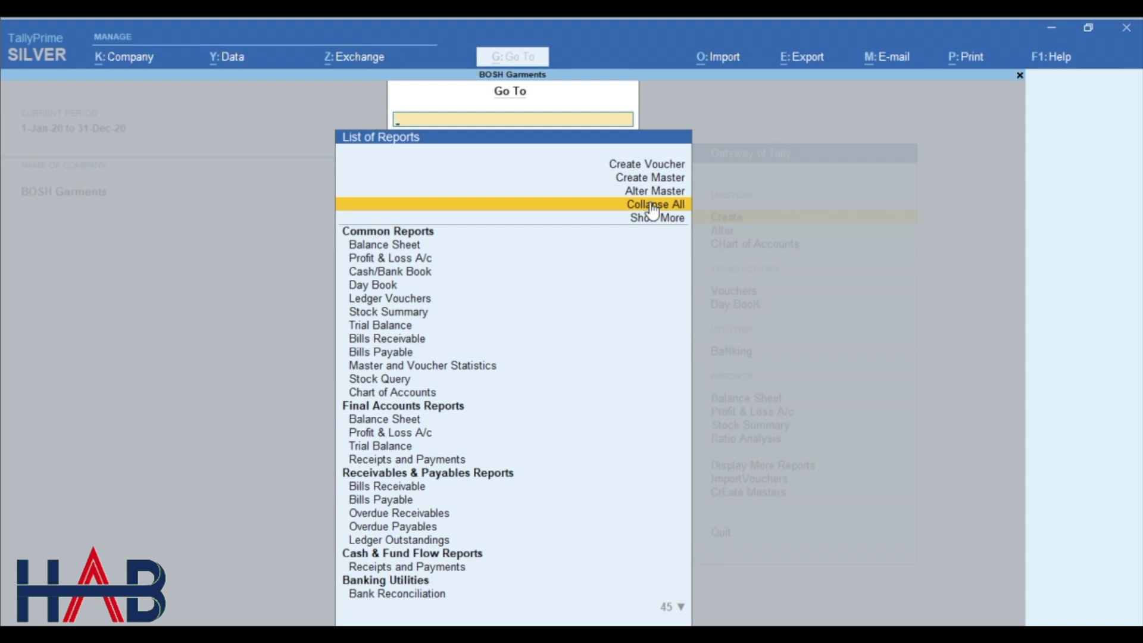
pyautogui.press('Down')
pyautogui.press('Up')
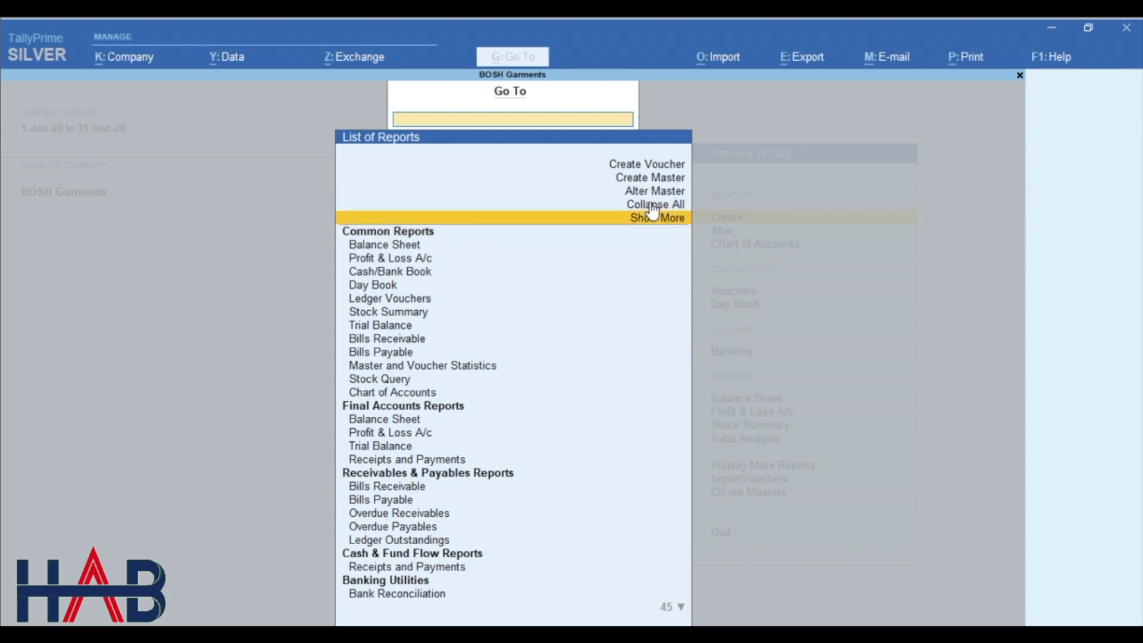
pyautogui.press('Down')
pyautogui.press('Down')
pyautogui.press('Down')
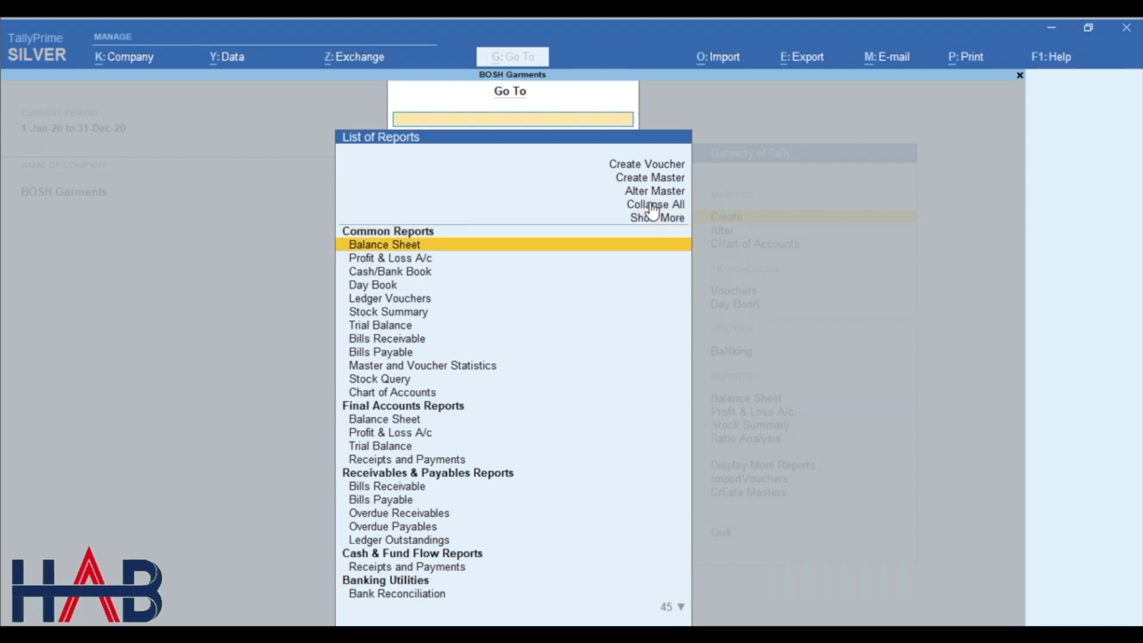
pyautogui.press('Return')
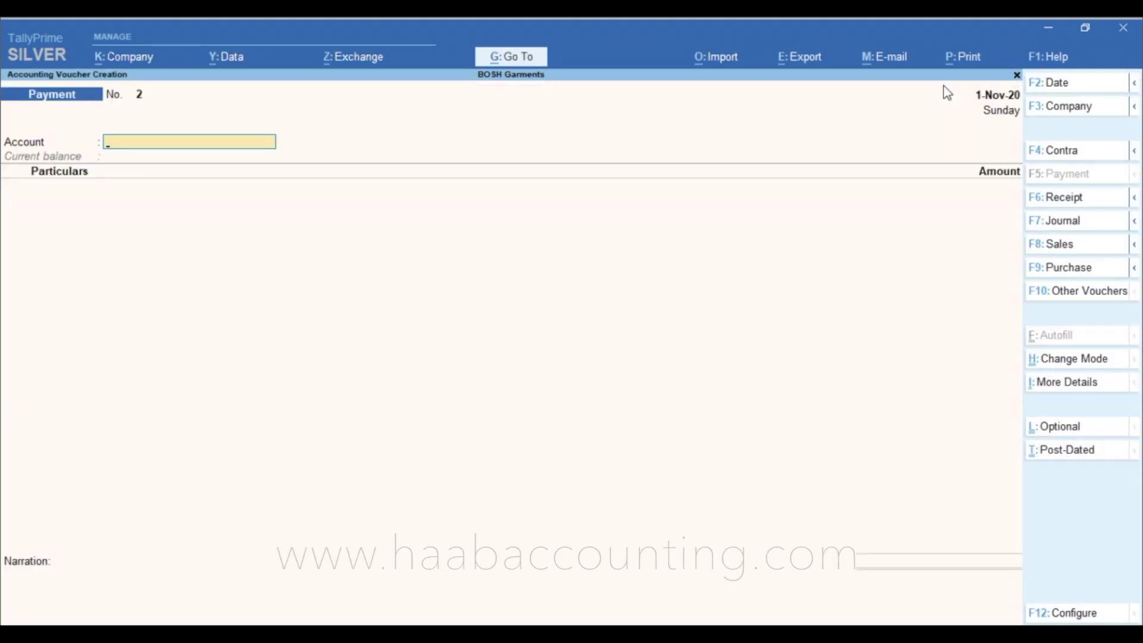
# Record a 5,000 Rent payment from Cash on payment voucher 2
pyautogui.write('cas')
pyautogui.press('Return')
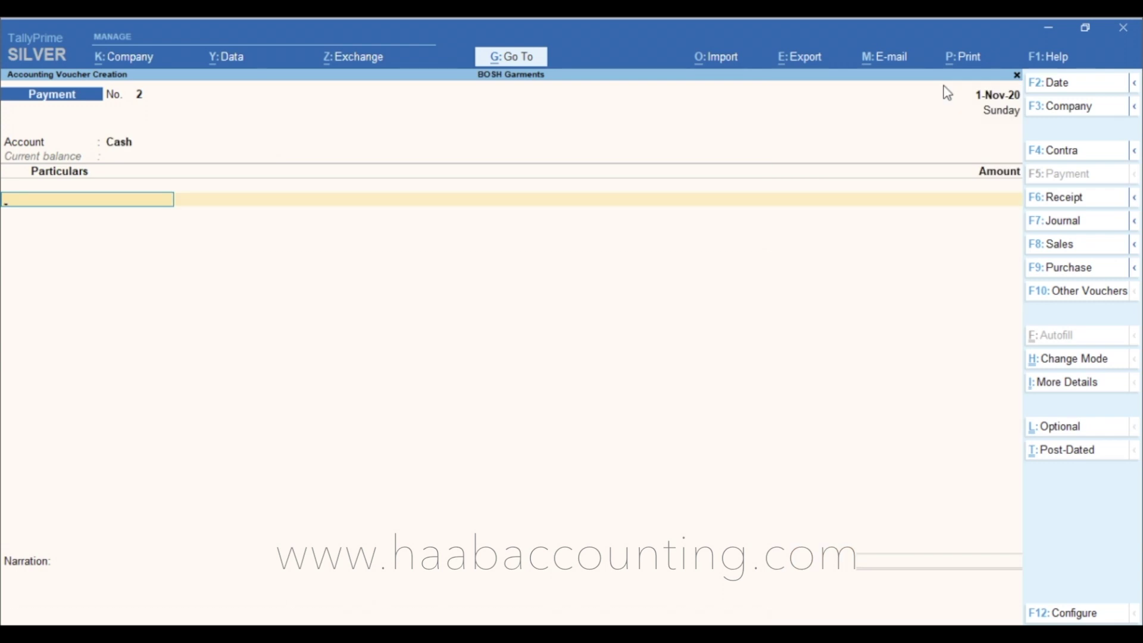
pyautogui.write('RENT')
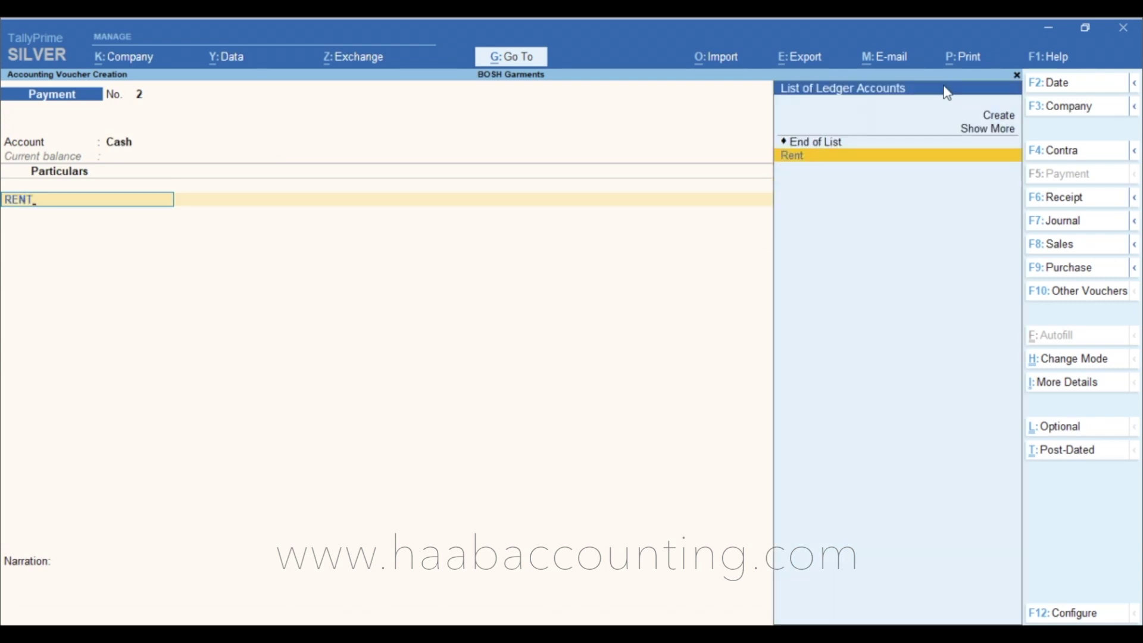
pyautogui.press('Return')
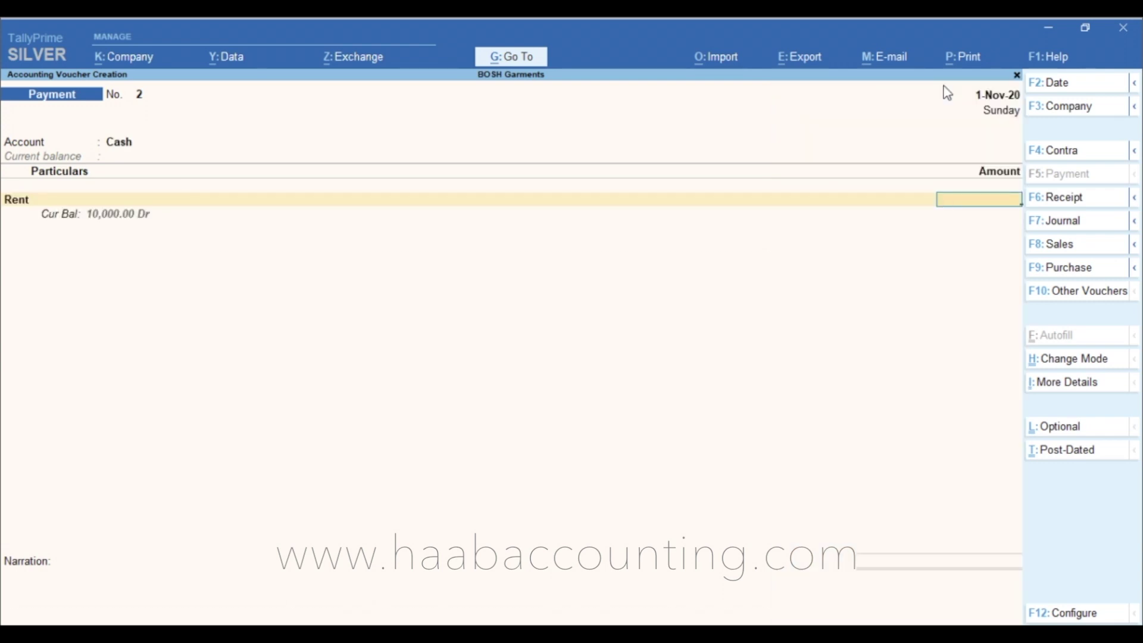
pyautogui.write('5000')
pyautogui.press('Return')
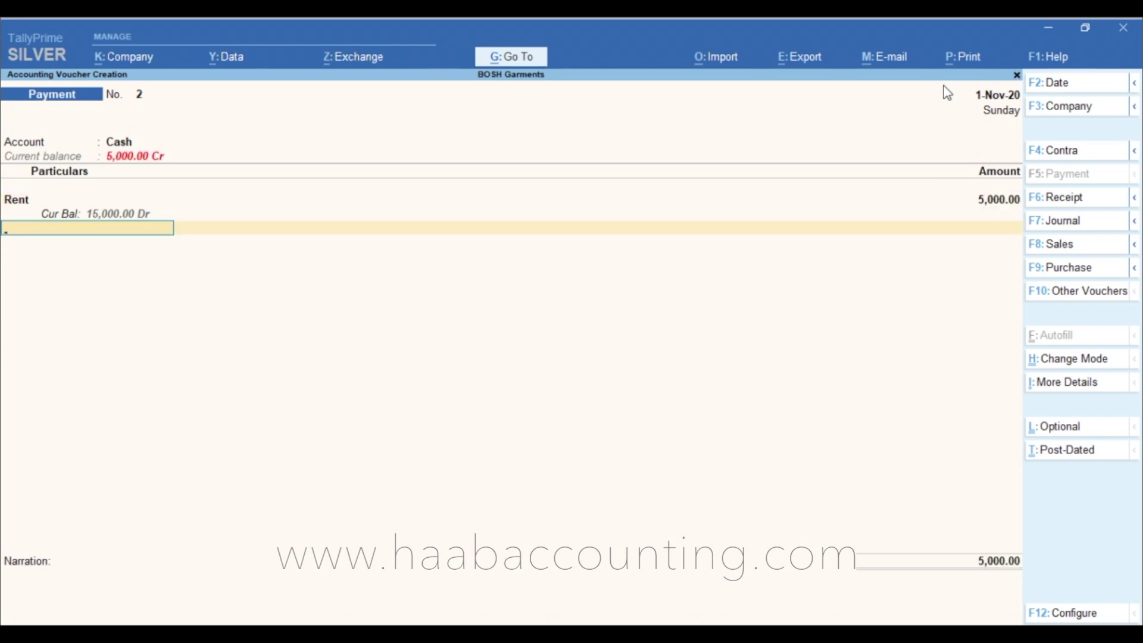
# View the Rent ledger in Ledger Vouchers via Go To, then return and accept the voucher
pyautogui.click(522, 58)
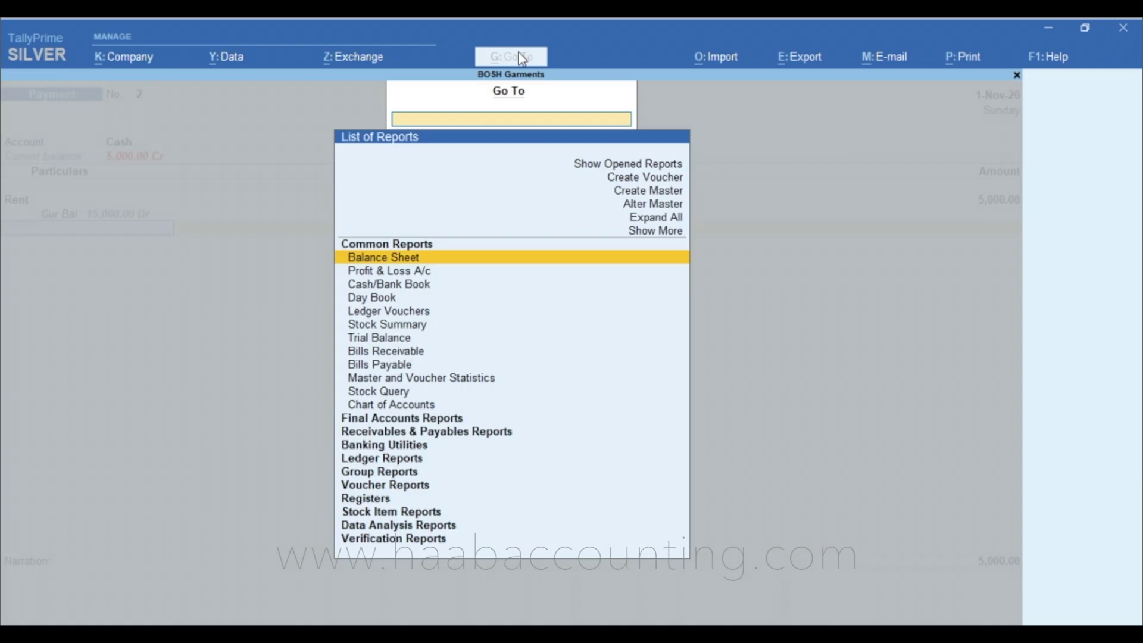
pyautogui.click(395, 316)
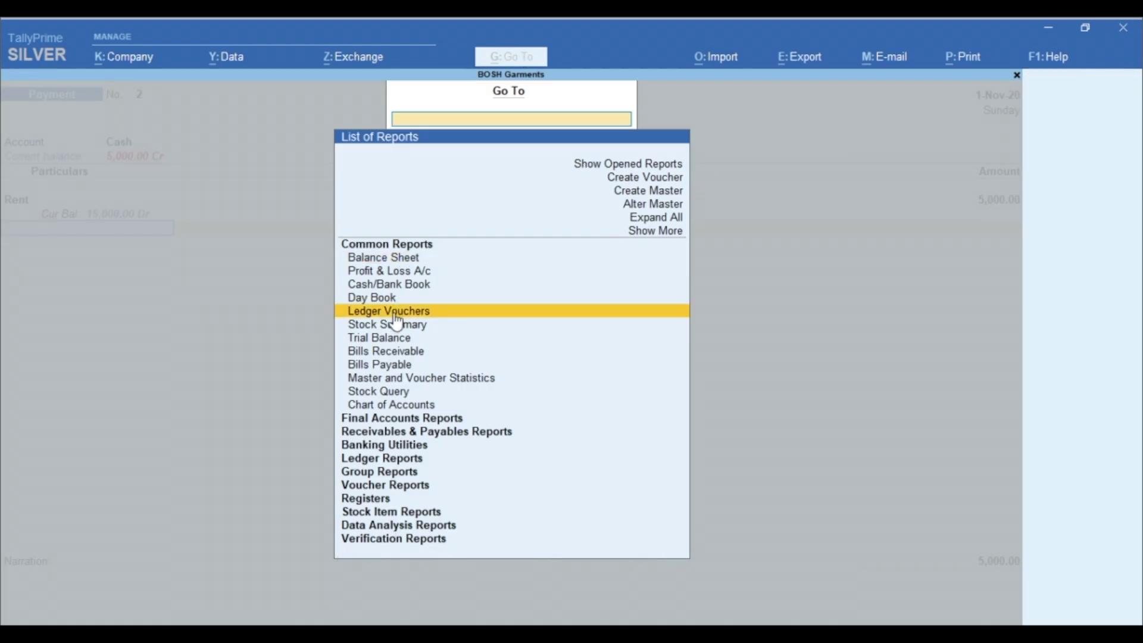
pyautogui.click(396, 316)
pyautogui.press('Down')
pyautogui.press('Down')
pyautogui.press('Down')
pyautogui.press('Down')
pyautogui.press('Down')
pyautogui.press('Down')
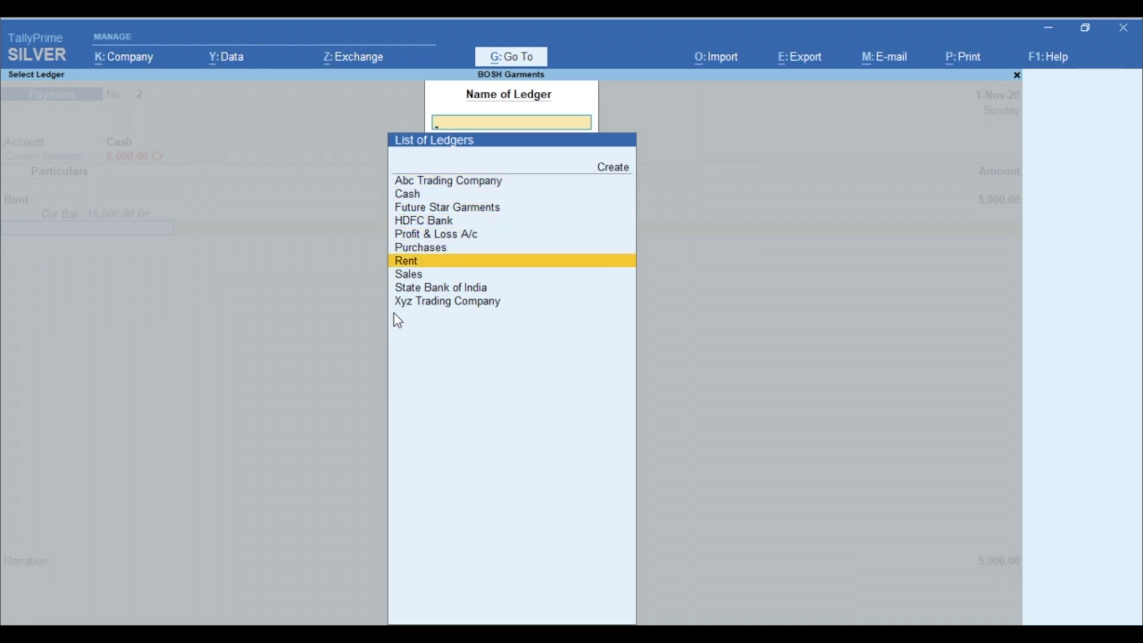
pyautogui.press('Return')
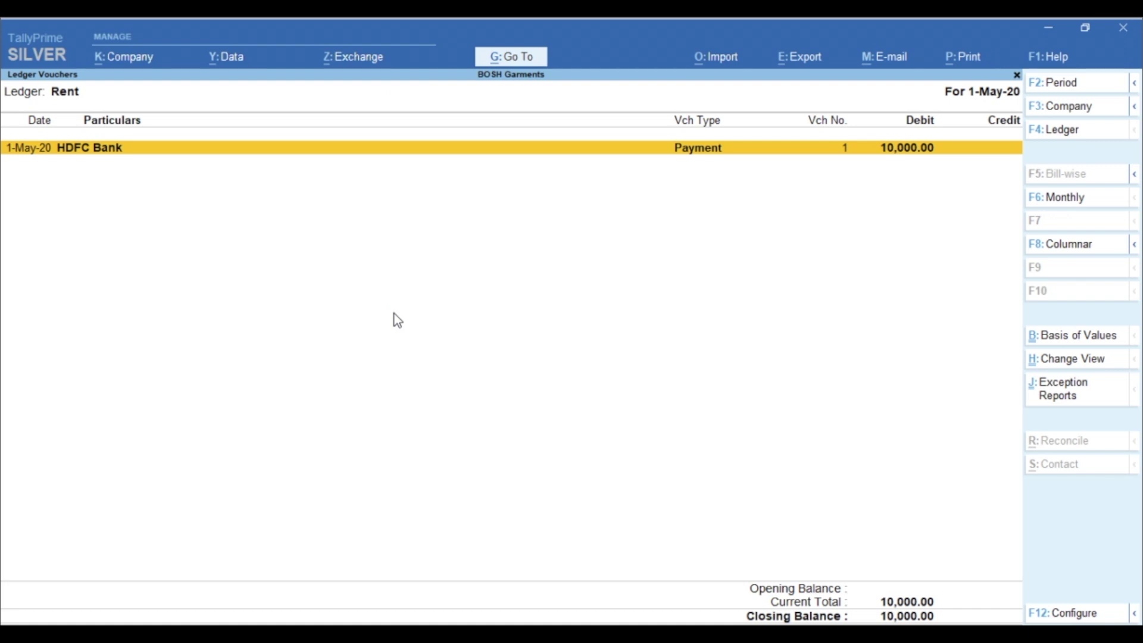
pyautogui.press('Escape')
pyautogui.press('BackSpace')
pyautogui.press('BackSpace')
pyautogui.press('BackSpace')
pyautogui.press('BackSpace')
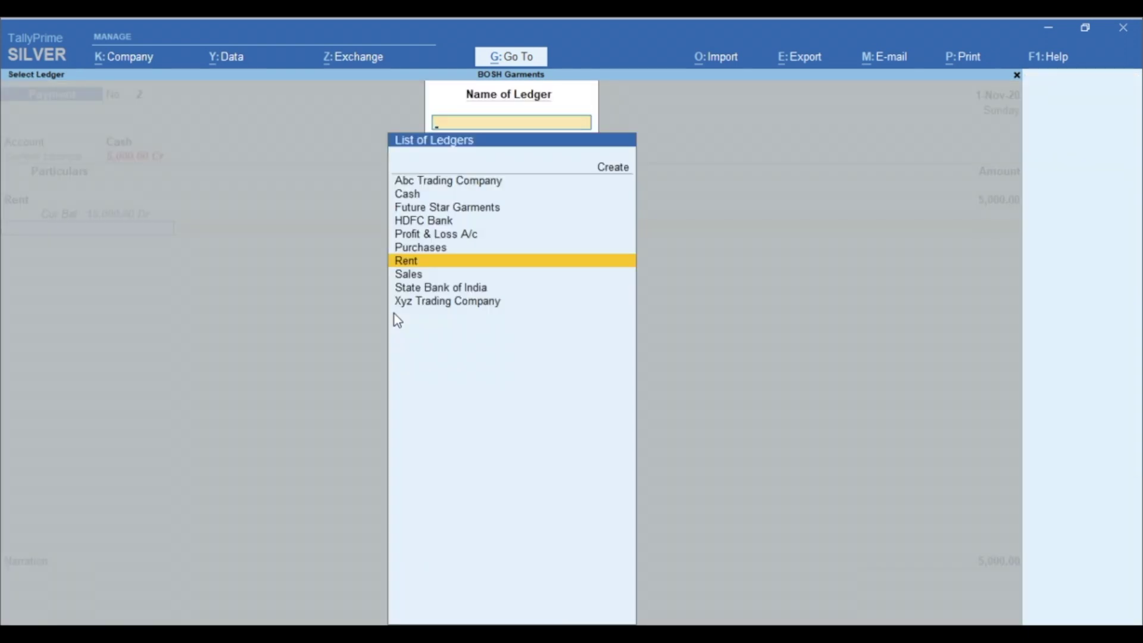
pyautogui.press('Escape')
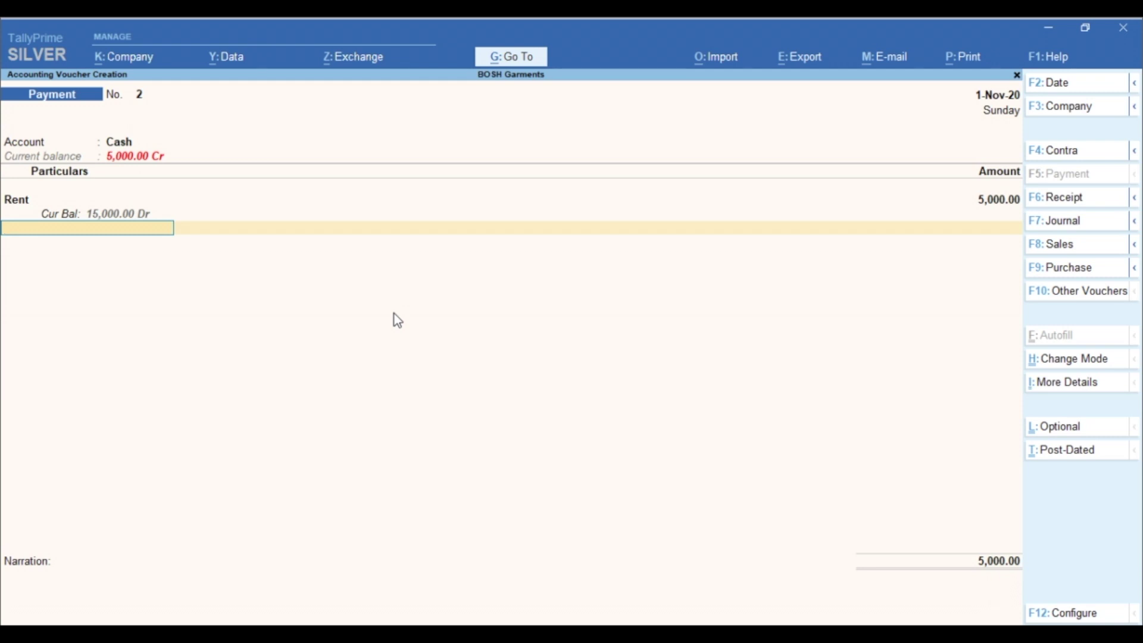
pyautogui.press('Return')
# Look through the Import, Export and E-mail menus on the Gateway, finishing at Print
pyautogui.click(725, 60)
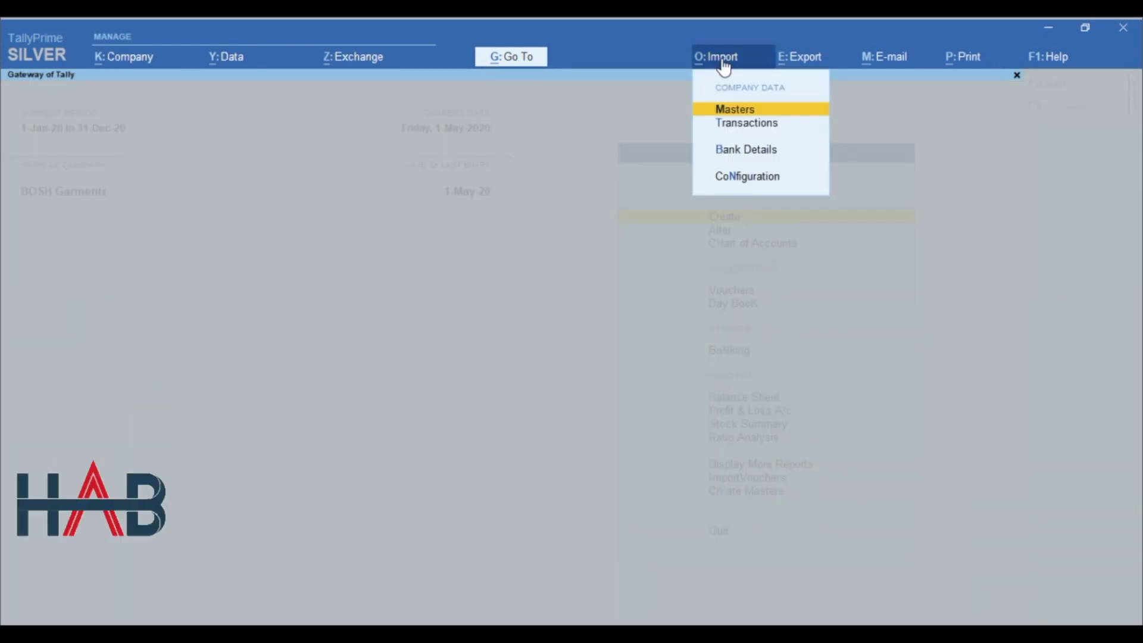
pyautogui.click(794, 64)
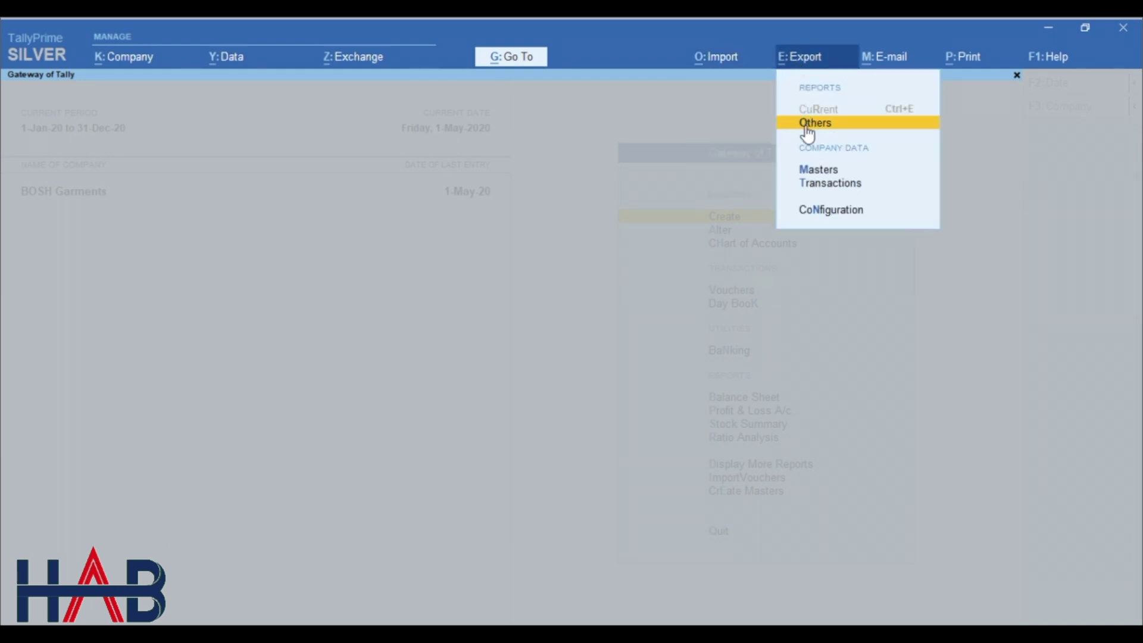
pyautogui.click(893, 64)
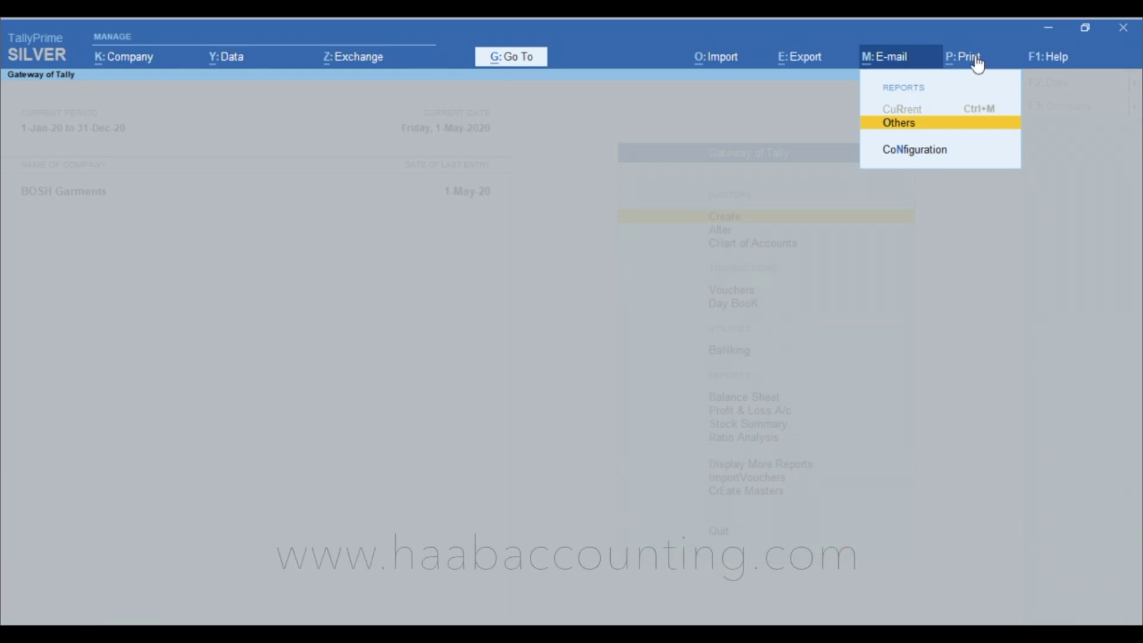
pyautogui.click(977, 63)
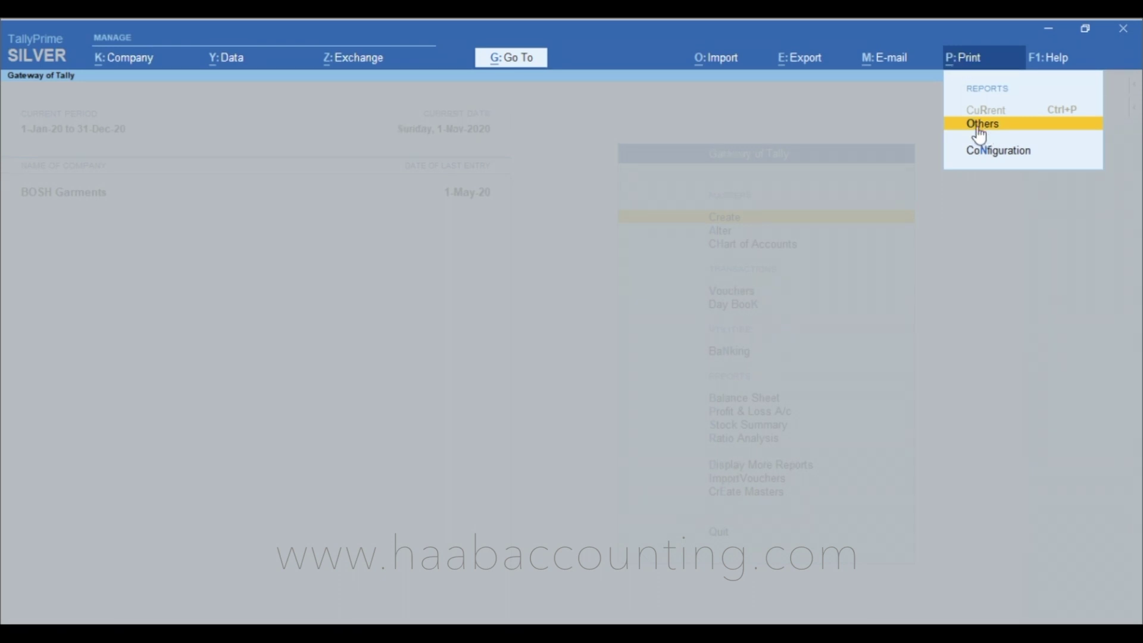
# Close the Print menu and start a new voucher from the Gateway
pyautogui.press('Escape')
pyautogui.press('Up')
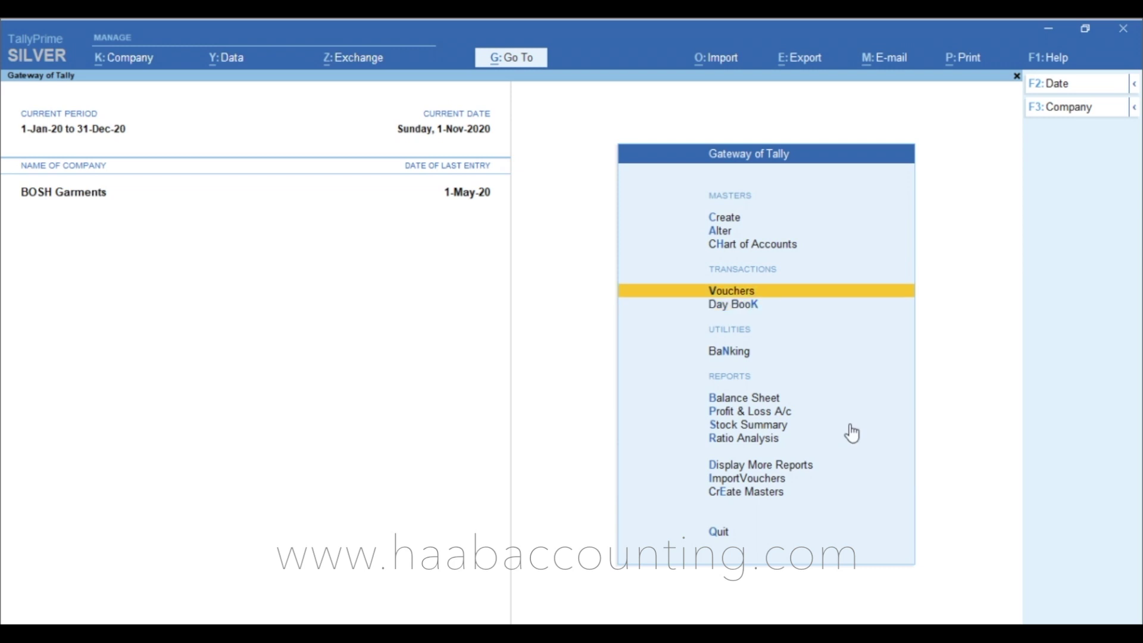
pyautogui.press('Return')
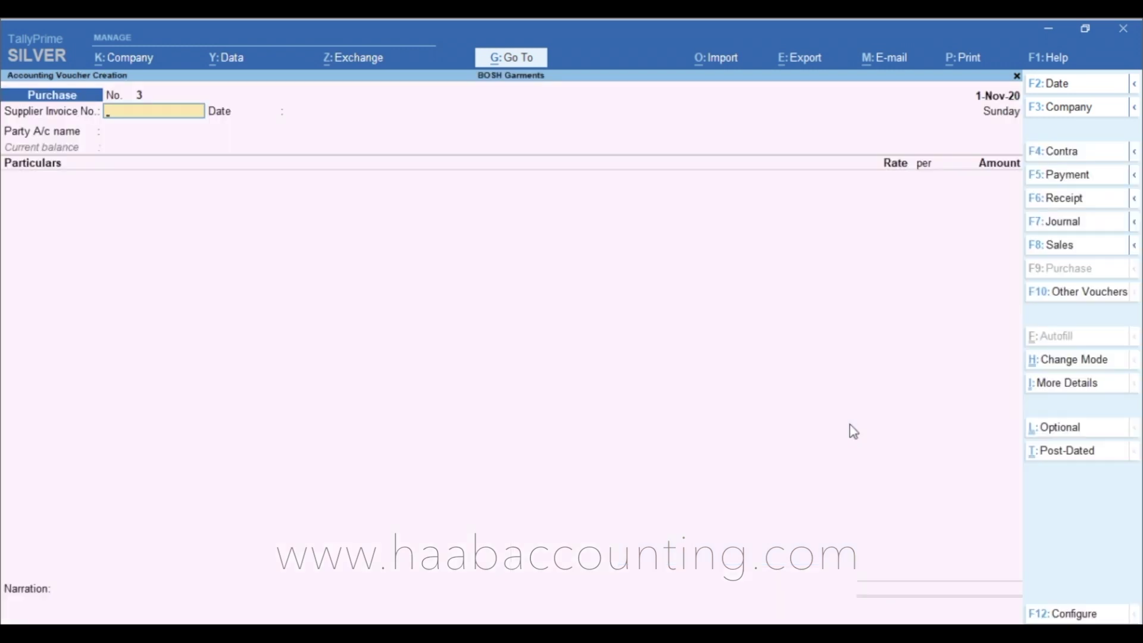
# Enter supplier invoice 123 dated 1-Nov-20, party Abc Trading Company, and a Purchases line
pyautogui.write('123')
pyautogui.press('Return')
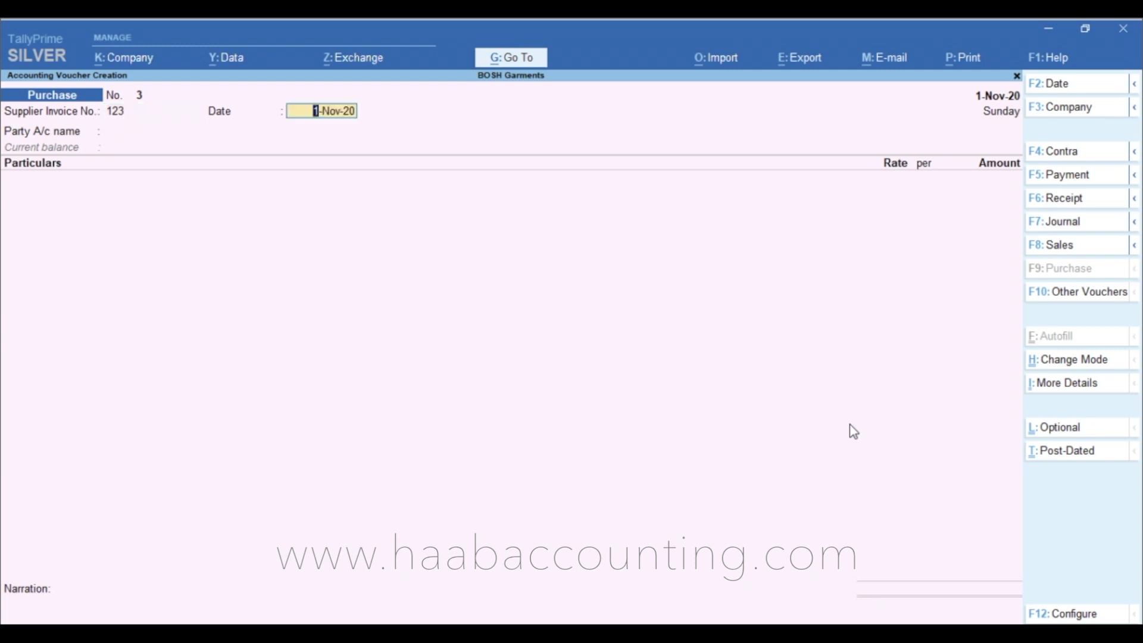
pyautogui.press('Return')
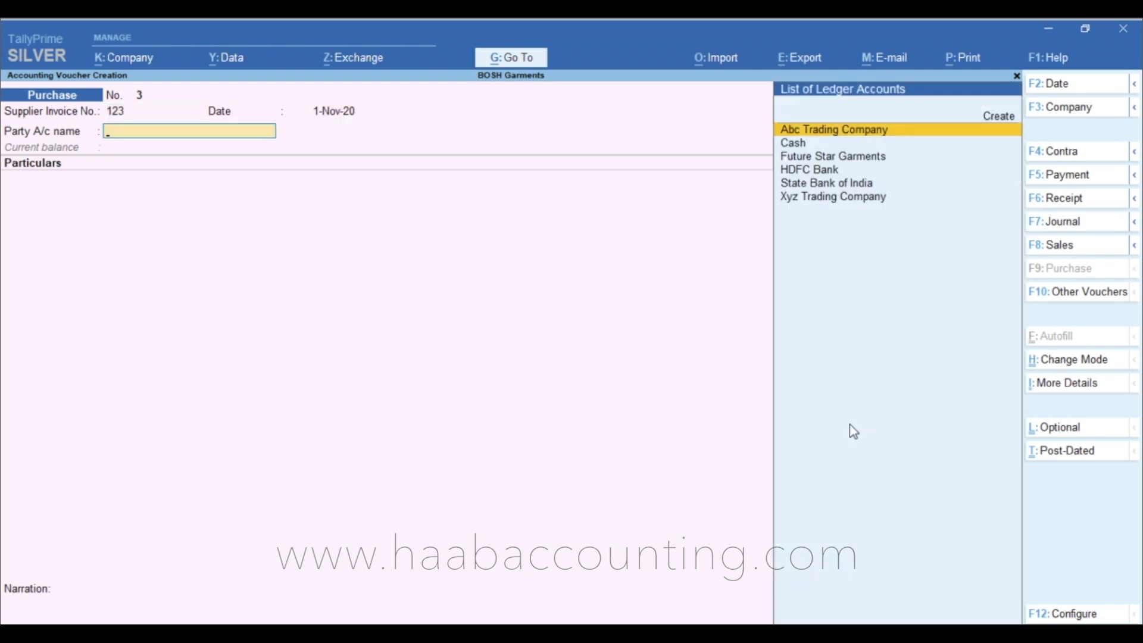
pyautogui.press('Return')
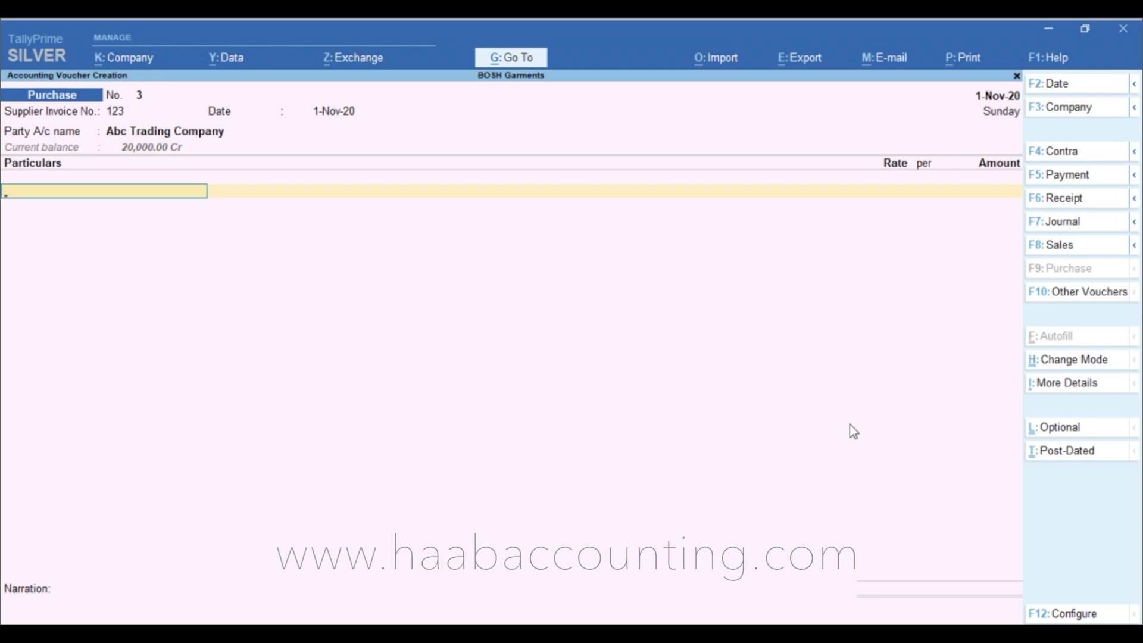
pyautogui.press('Down')
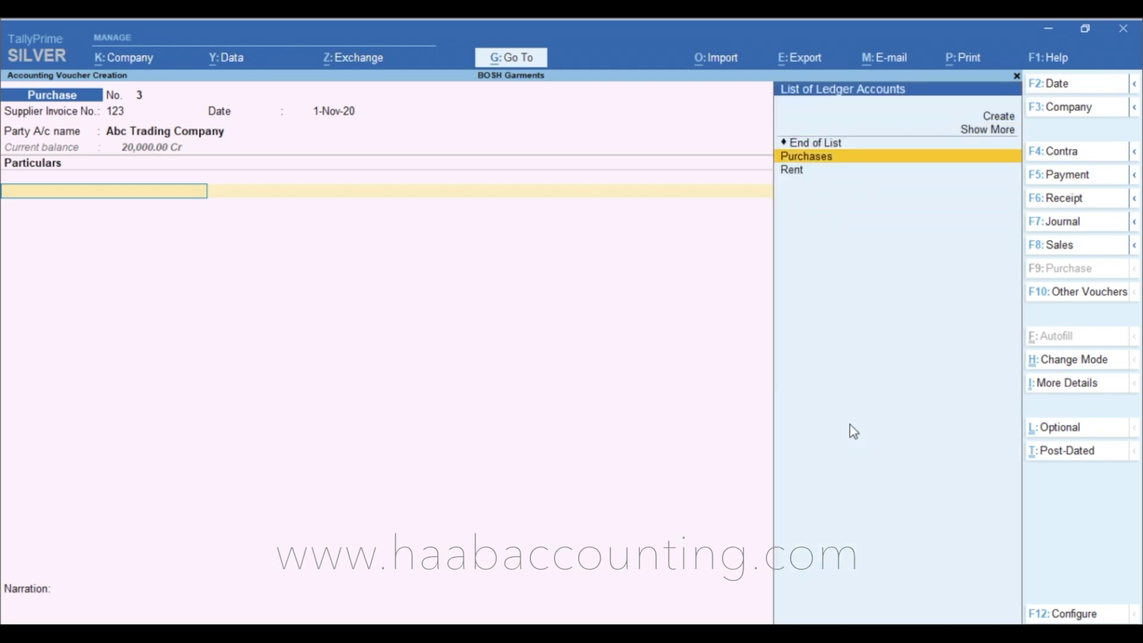
pyautogui.press('Return')
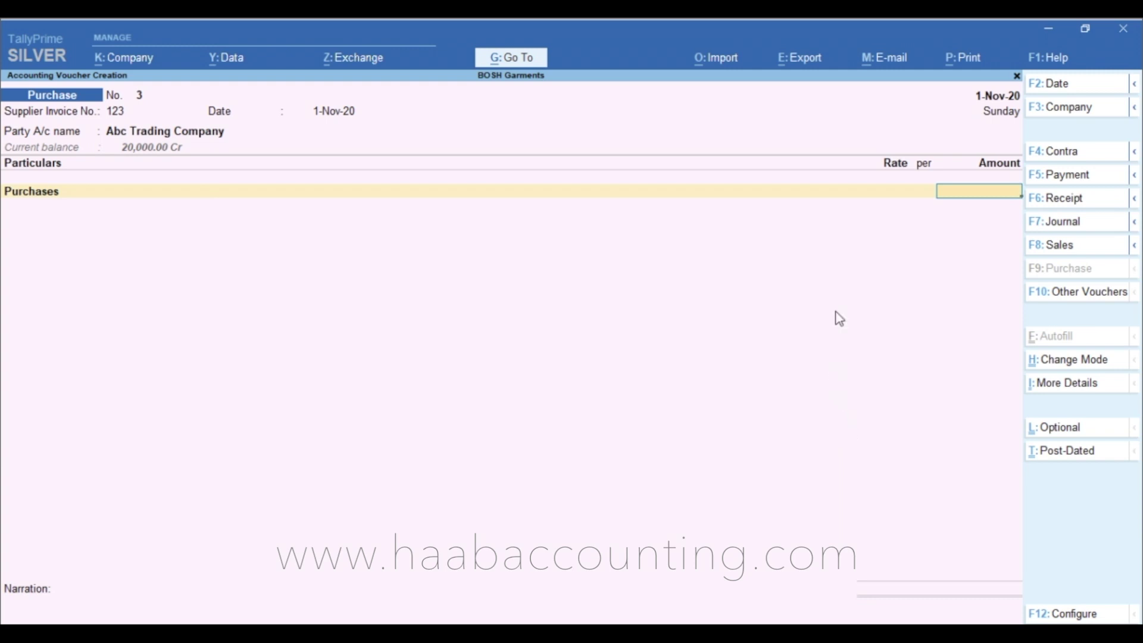
# Print the Purchases ledger through Print > Current > One Ledger Account
pyautogui.click(961, 57)
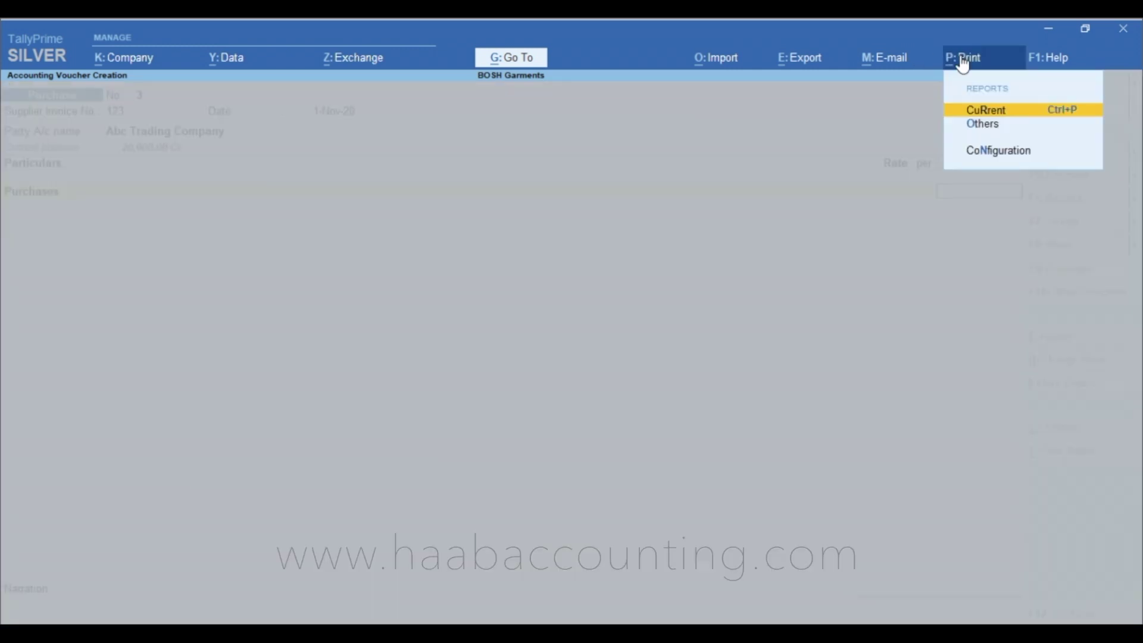
pyautogui.click(995, 125)
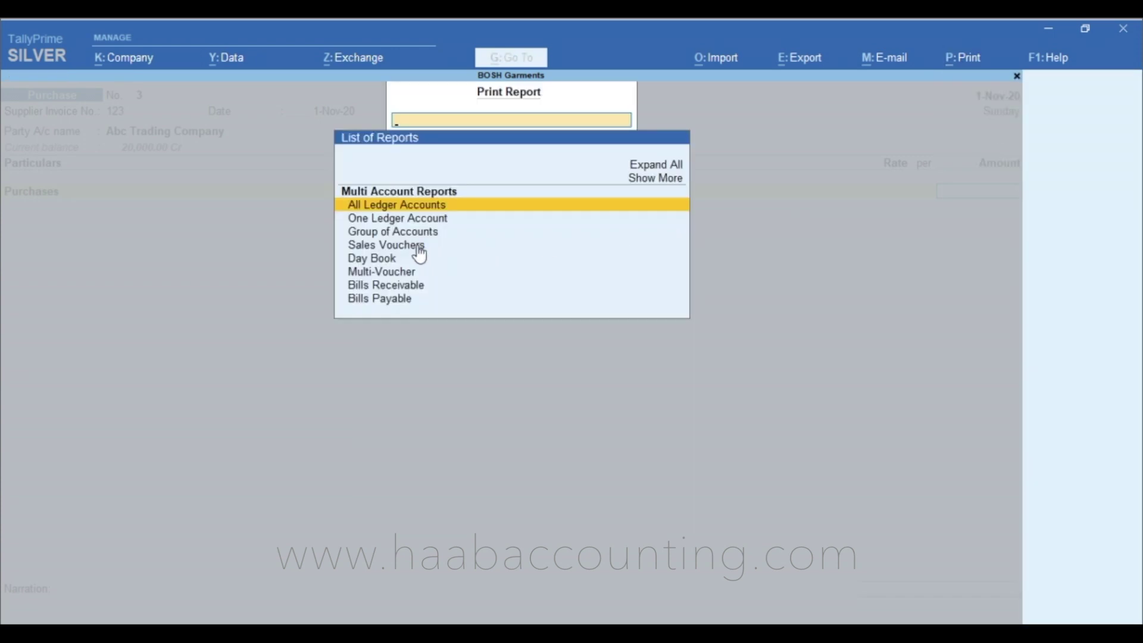
pyautogui.click(414, 219)
pyautogui.click(415, 219)
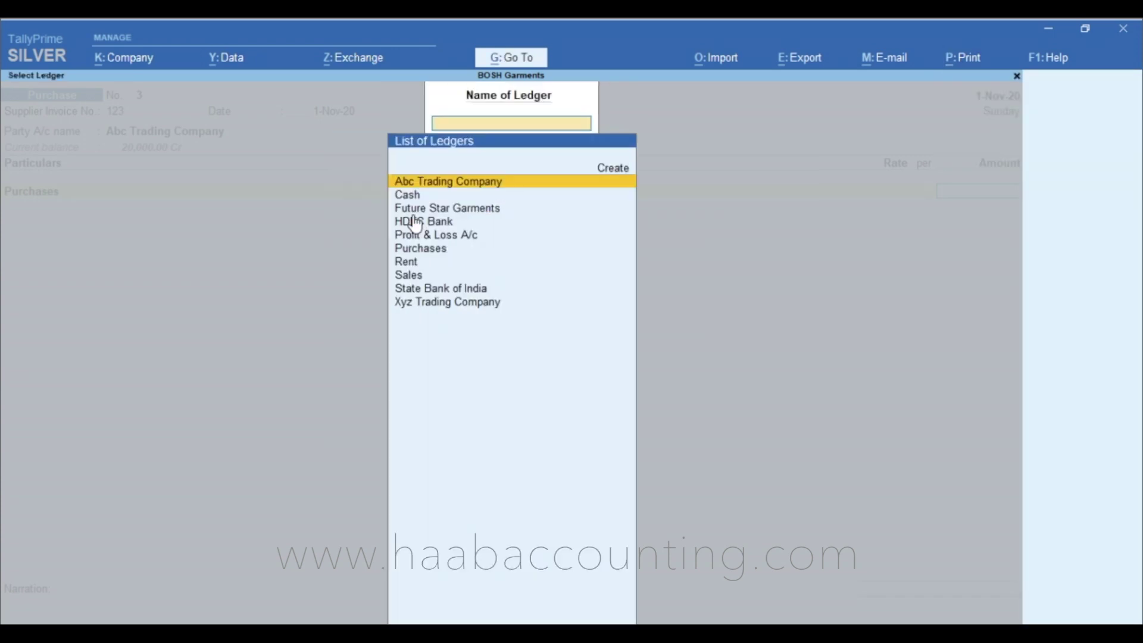
pyautogui.press('Down')
pyautogui.press('Down')
pyautogui.press('Down')
pyautogui.press('Down')
pyautogui.press('Down')
pyautogui.press('Down')
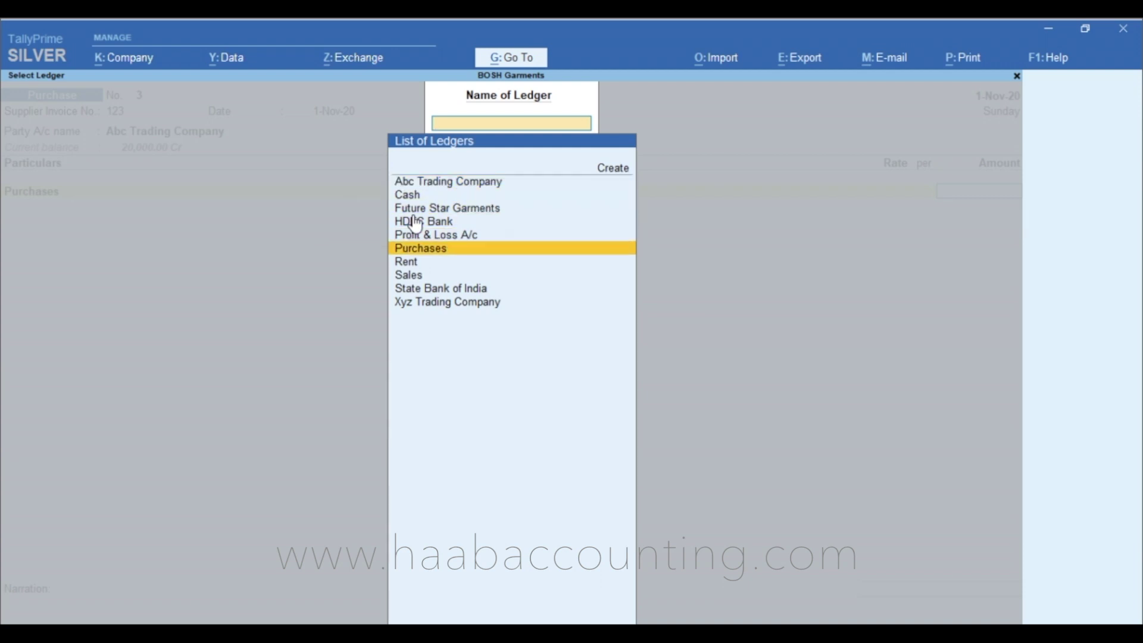
pyautogui.press('Up')
pyautogui.press('Return')
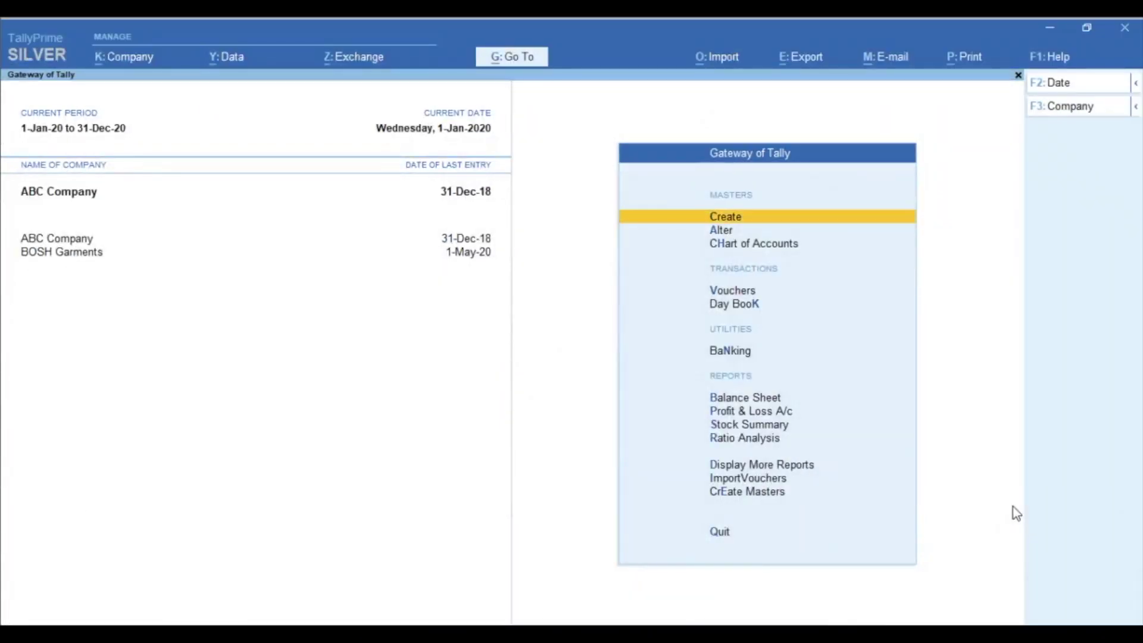
# Open Master Creation for ABC Company and expand it with Show More
pyautogui.press('Return')
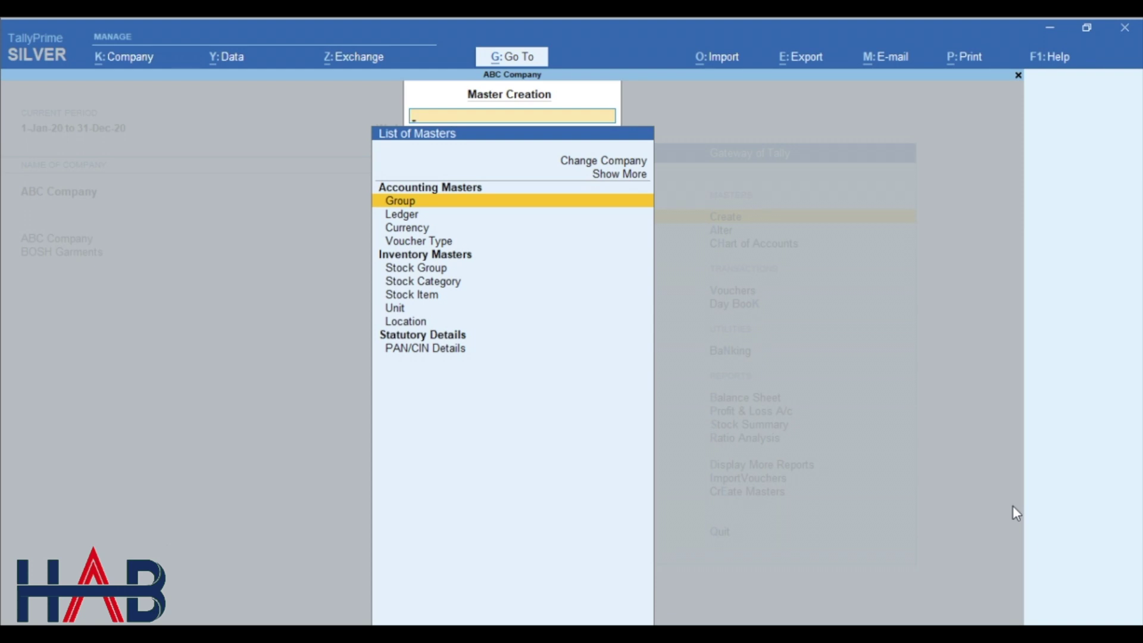
pyautogui.press('Down')
pyautogui.press('Down')
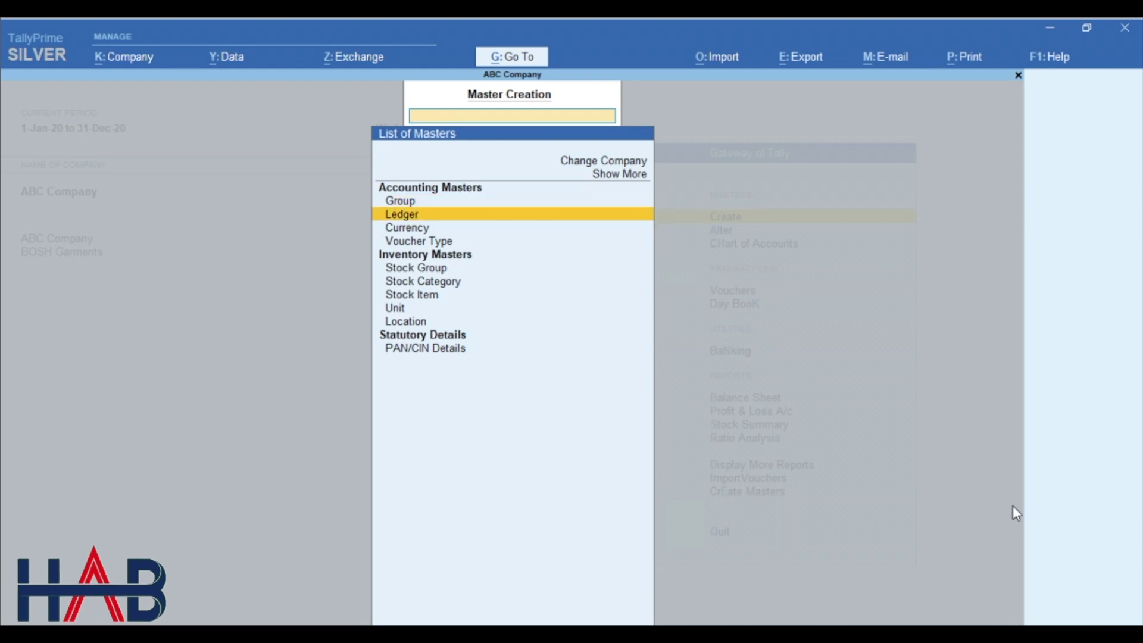
pyautogui.press('Down')
pyautogui.press('Down')
pyautogui.press('Down')
pyautogui.press('Down')
pyautogui.press('Down')
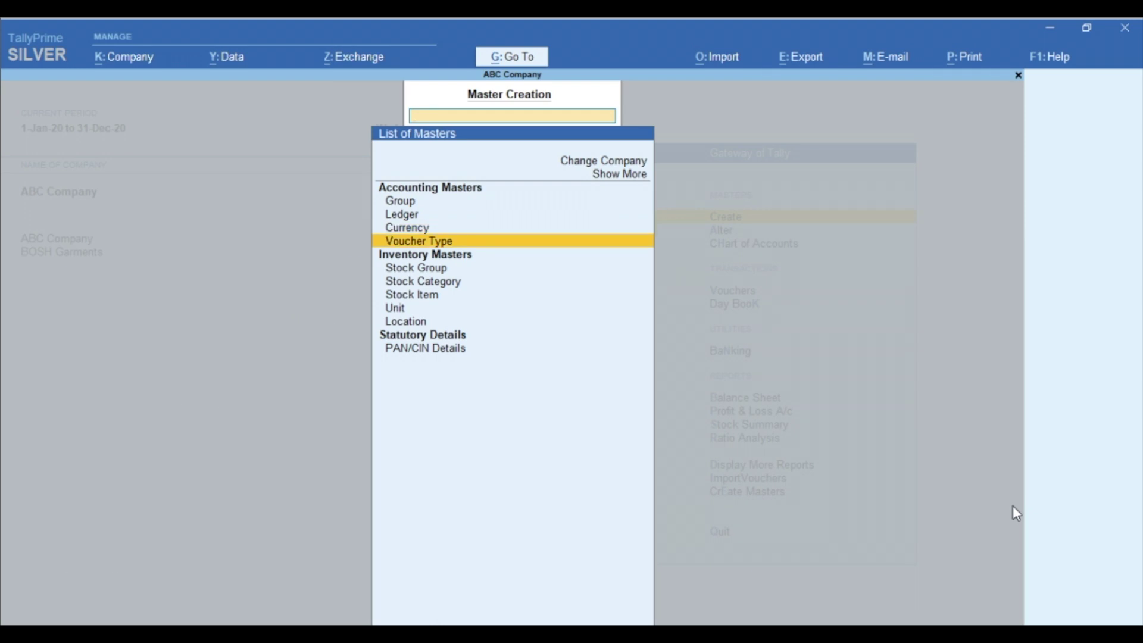
pyautogui.press('Down')
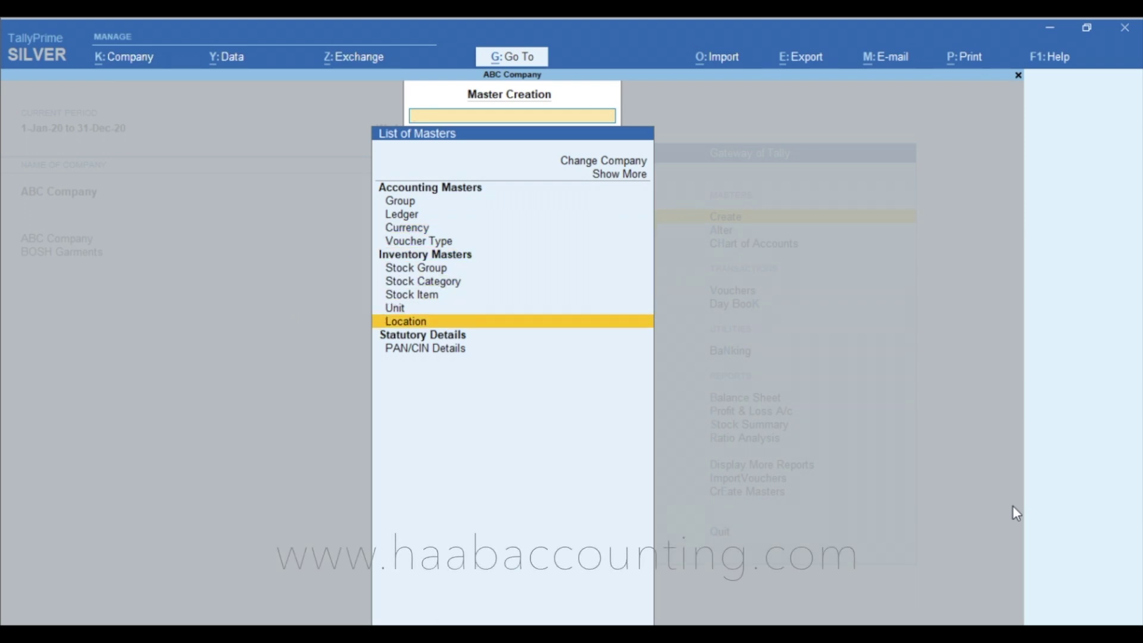
pyautogui.press('Up')
pyautogui.press('Home')
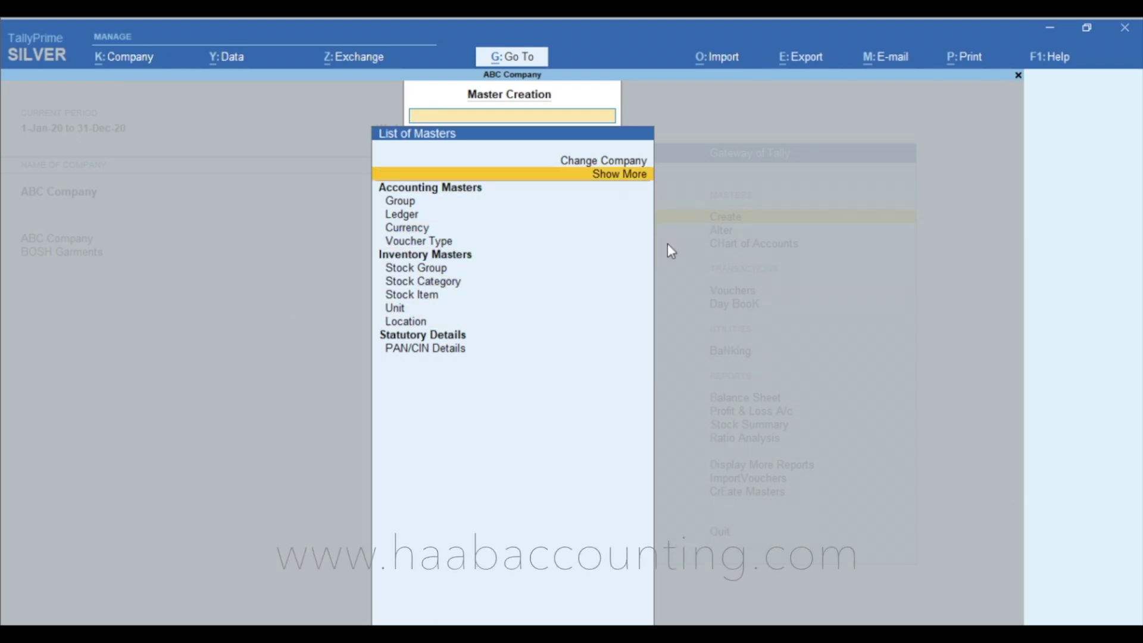
pyautogui.press('Return')
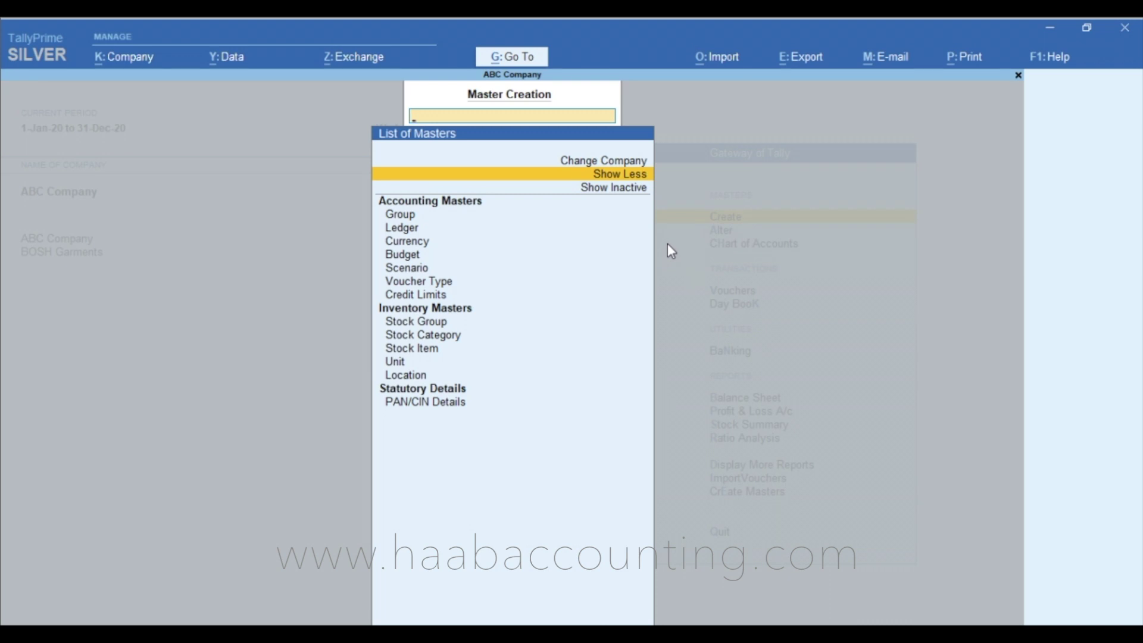
# Open Change Company and highlight BOSH Garments in the List of Companies
pyautogui.press('Up')
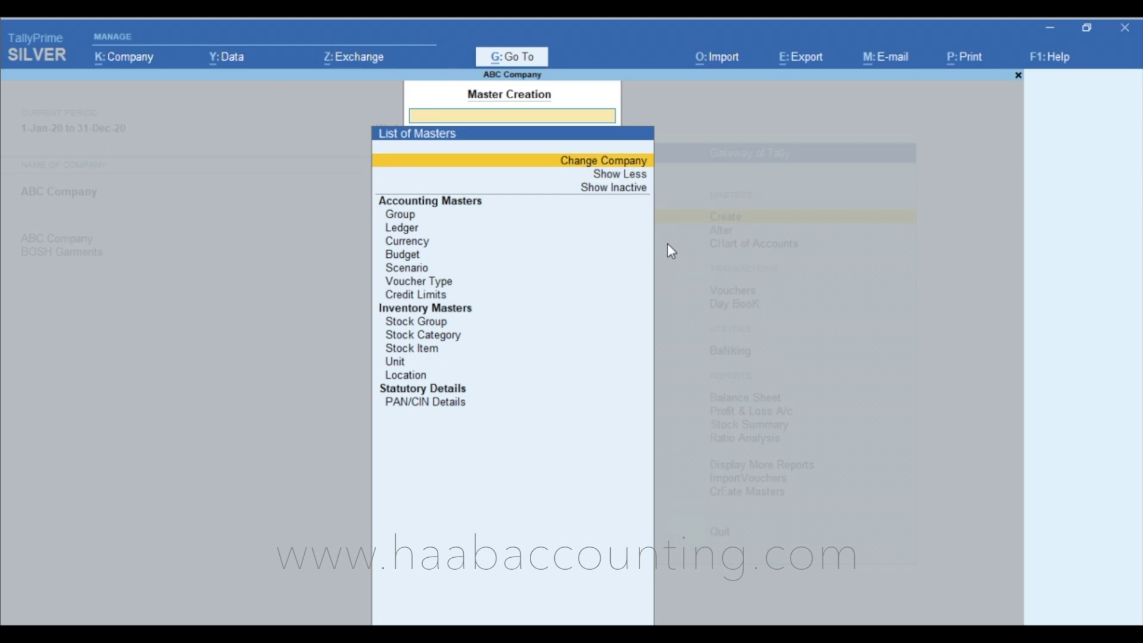
pyautogui.press('Return')
pyautogui.press('Down')
pyautogui.press('Up')
pyautogui.press('Down')
pyautogui.press('Up')
pyautogui.press('Down')
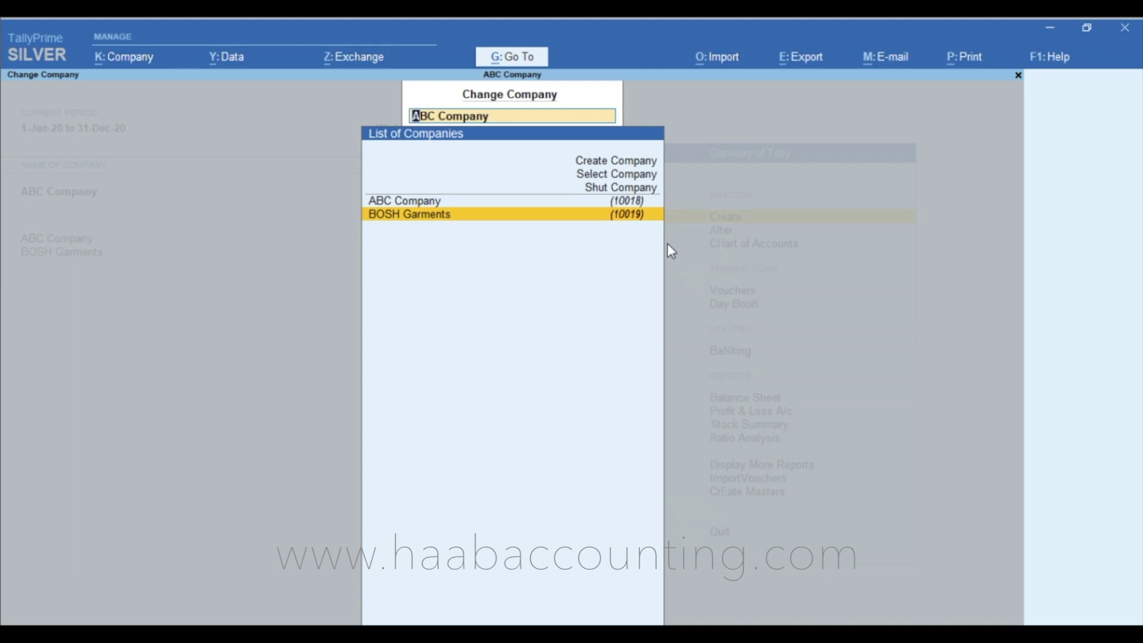
# Switch the working company to BOSH Garments through Select Company
pyautogui.press('Up')
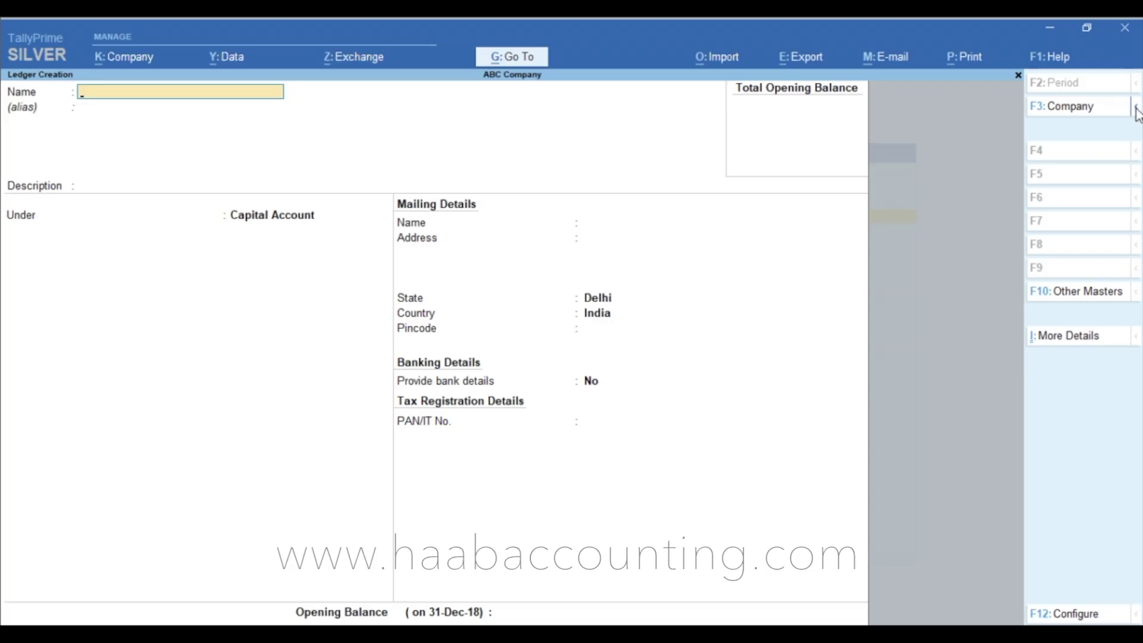
pyautogui.click(1136, 106)
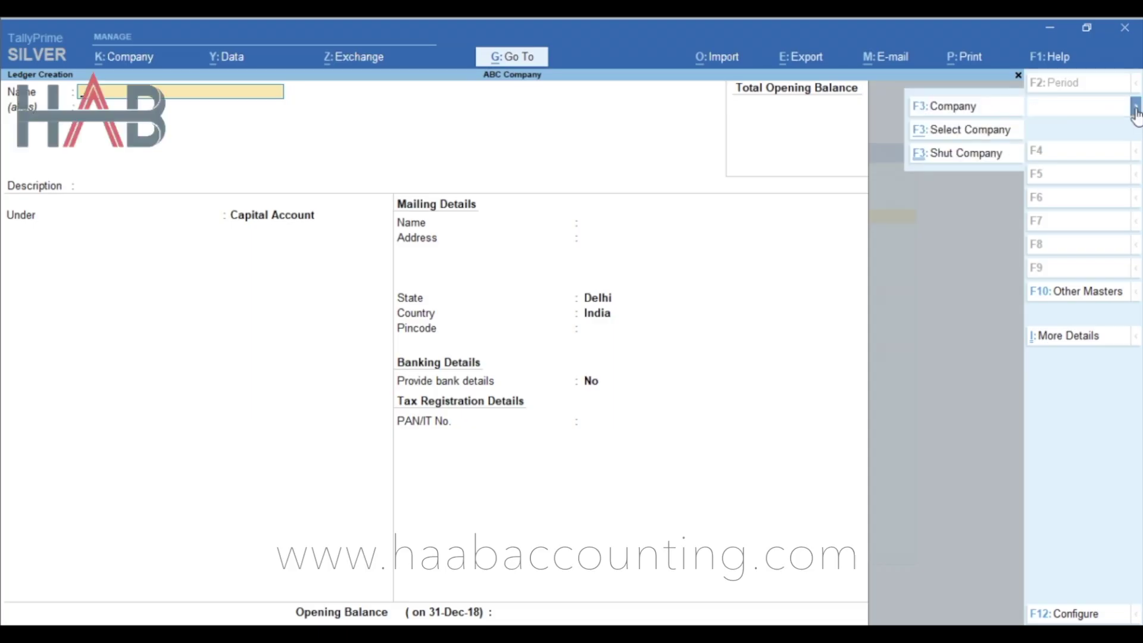
pyautogui.click(971, 130)
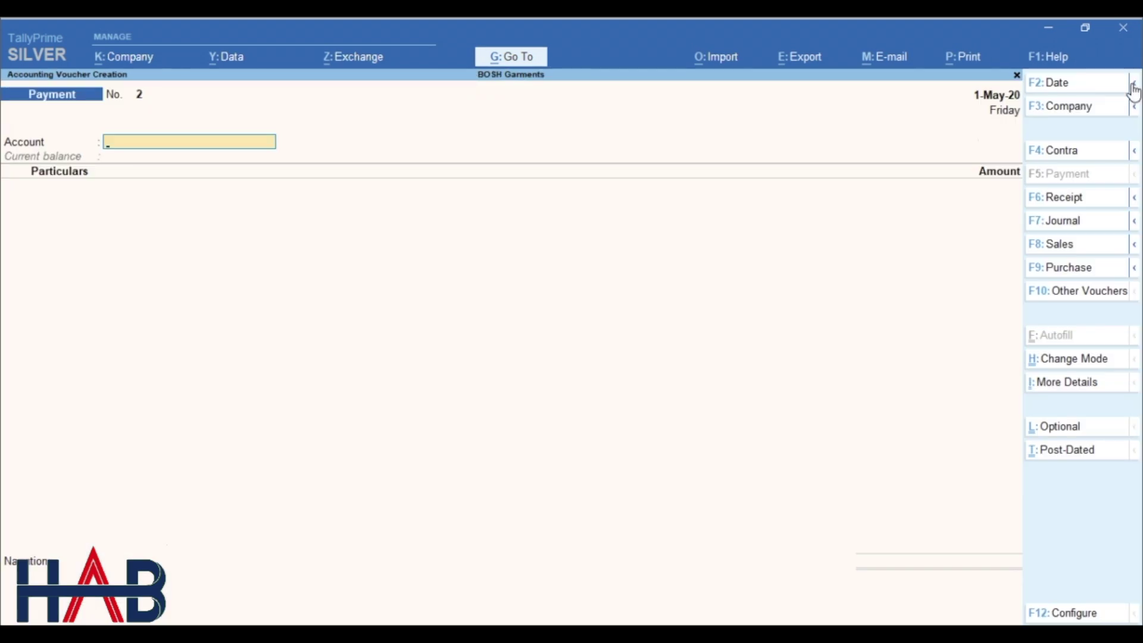
# Change the Payment voucher date to 1-Nov-20
pyautogui.click(1135, 85)
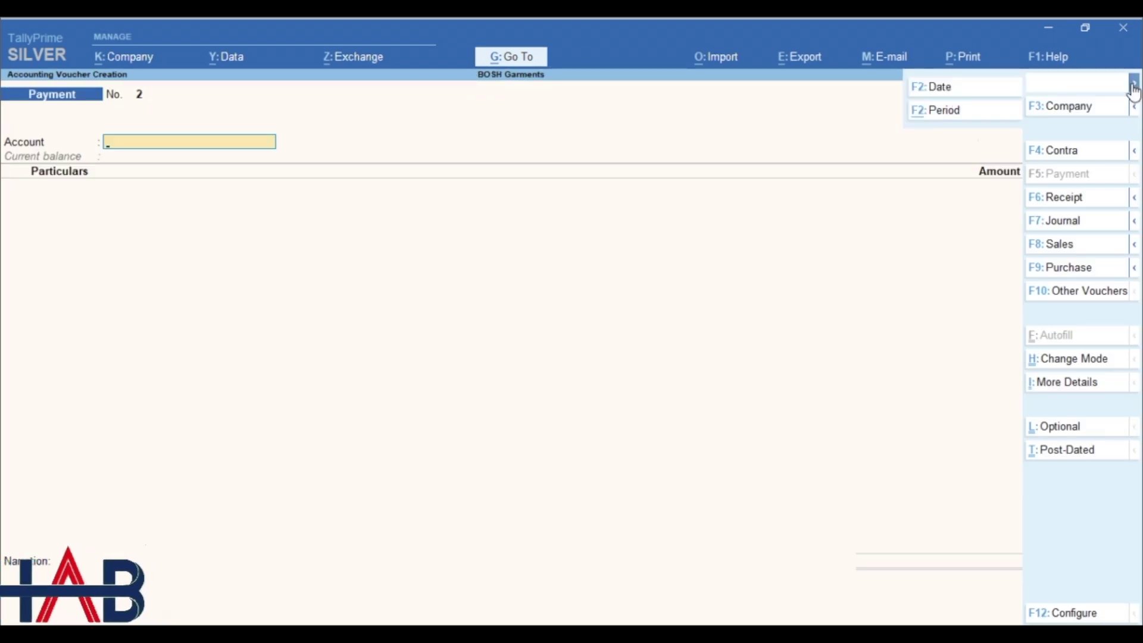
pyautogui.click(949, 89)
pyautogui.write('1-4')
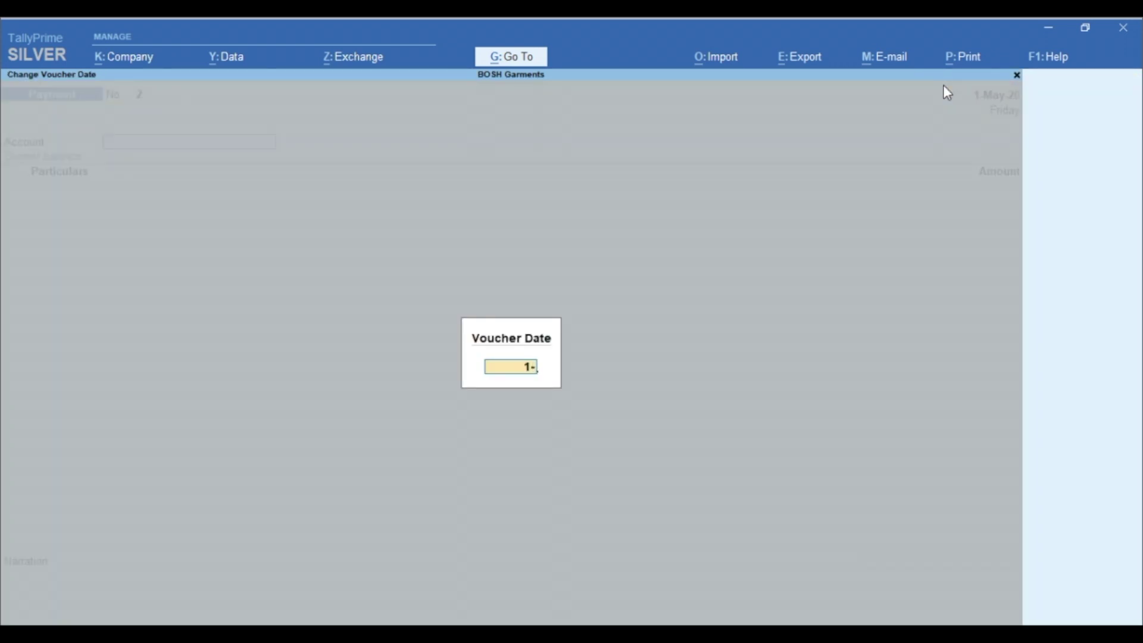
pyautogui.press('Return')
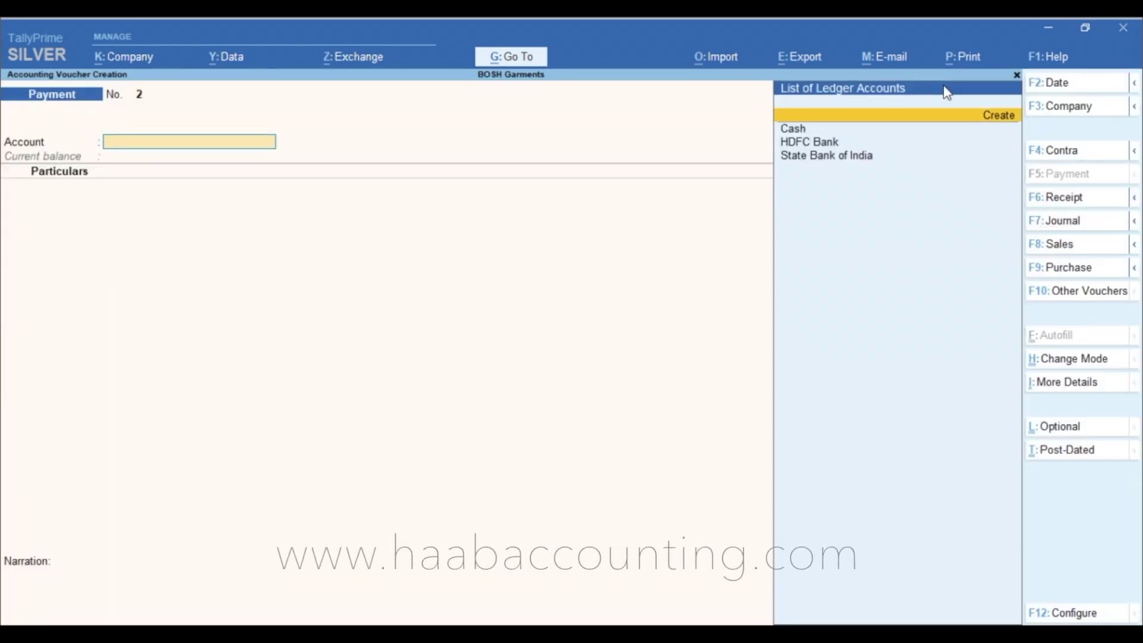
# Record Rent of 5,000.00 paid from Cash and move on to a Sales voucher
pyautogui.press('Down')
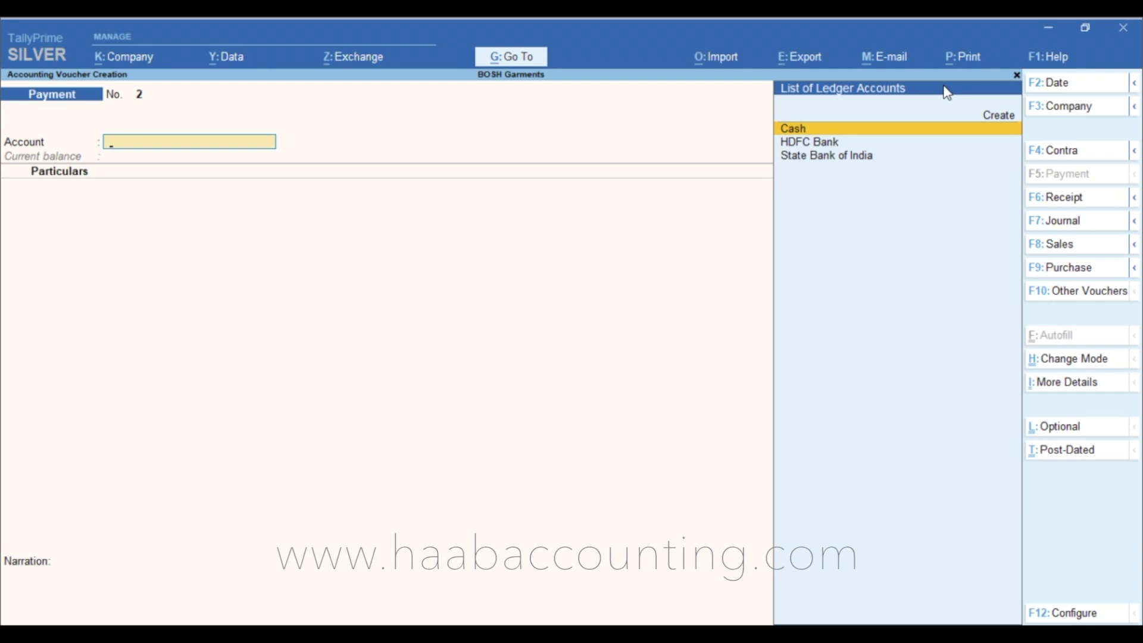
pyautogui.press('Return')
pyautogui.press('Down')
pyautogui.press('Down')
pyautogui.press('Down')
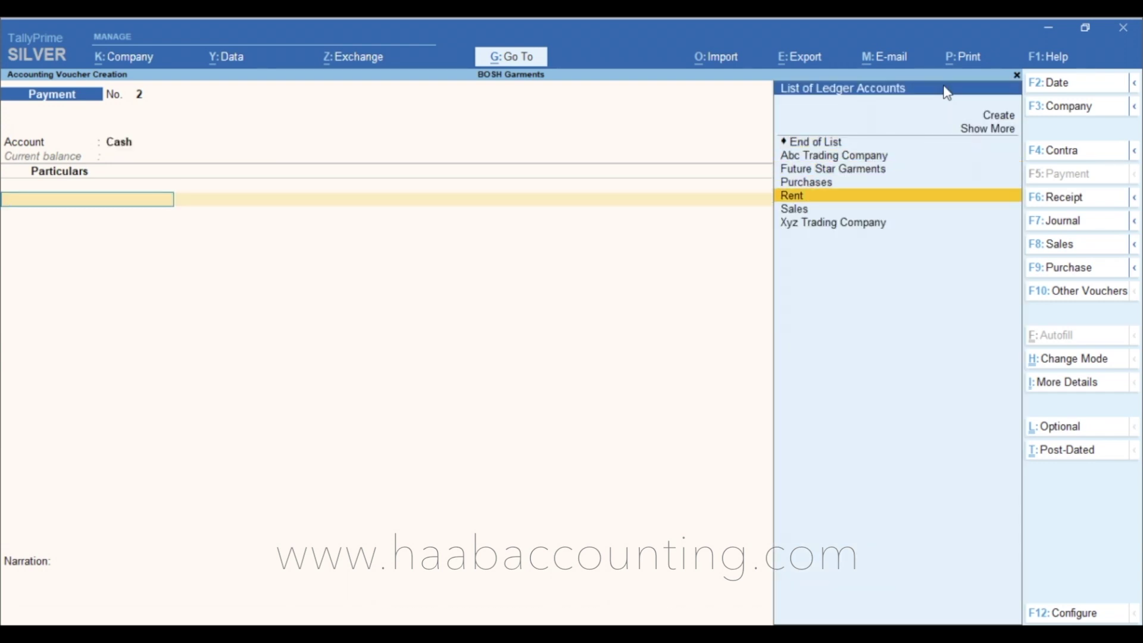
pyautogui.press('Return')
pyautogui.write('5000')
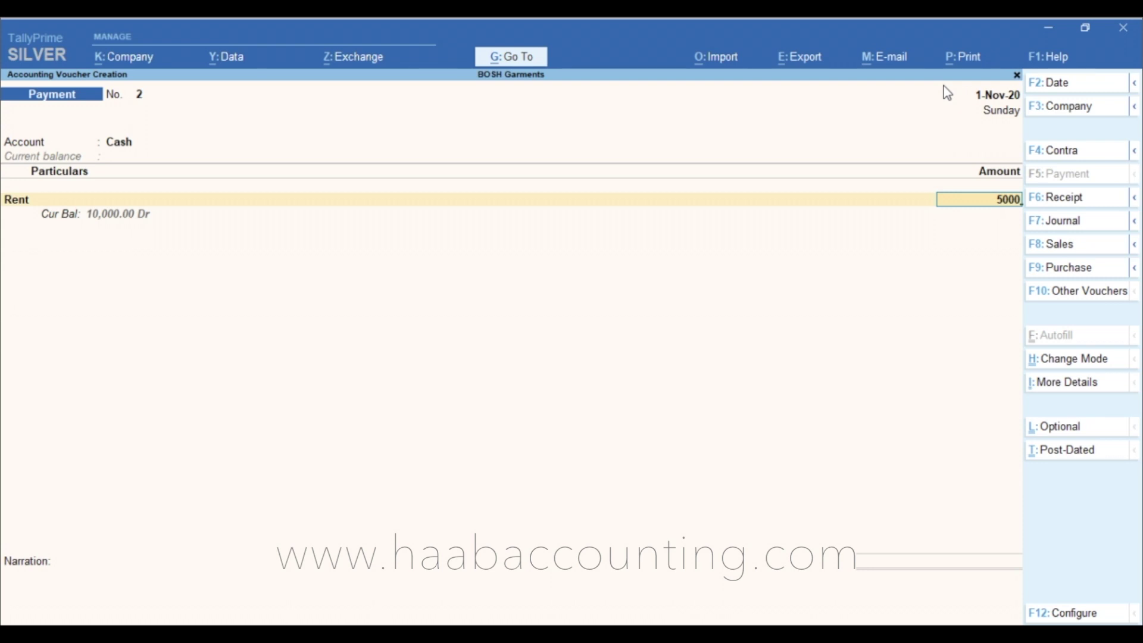
pyautogui.press('Return')
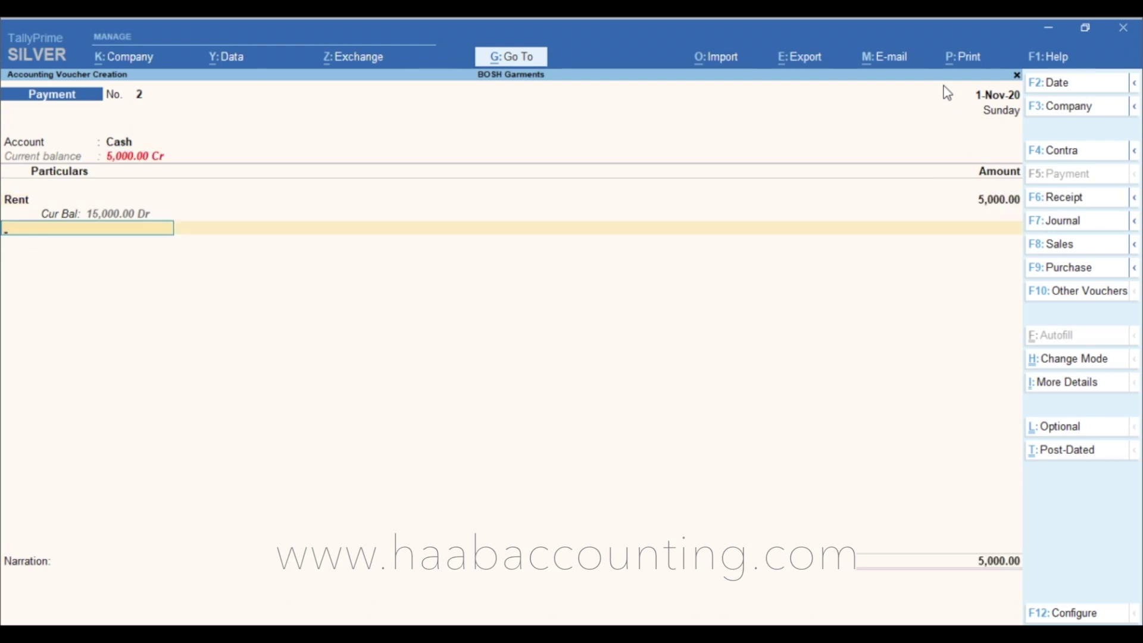
pyautogui.press('Return')
pyautogui.click(1095, 248)
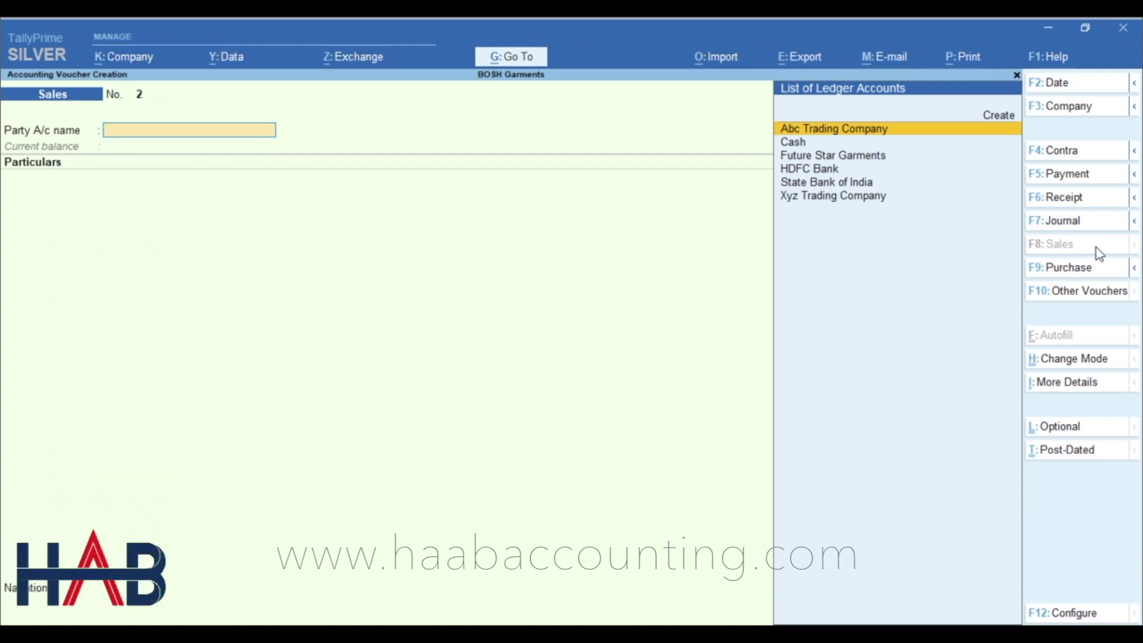
# Pick the party ledger, skip Dispatch Details, and put the Sales ledger under Particulars
pyautogui.press('Down')
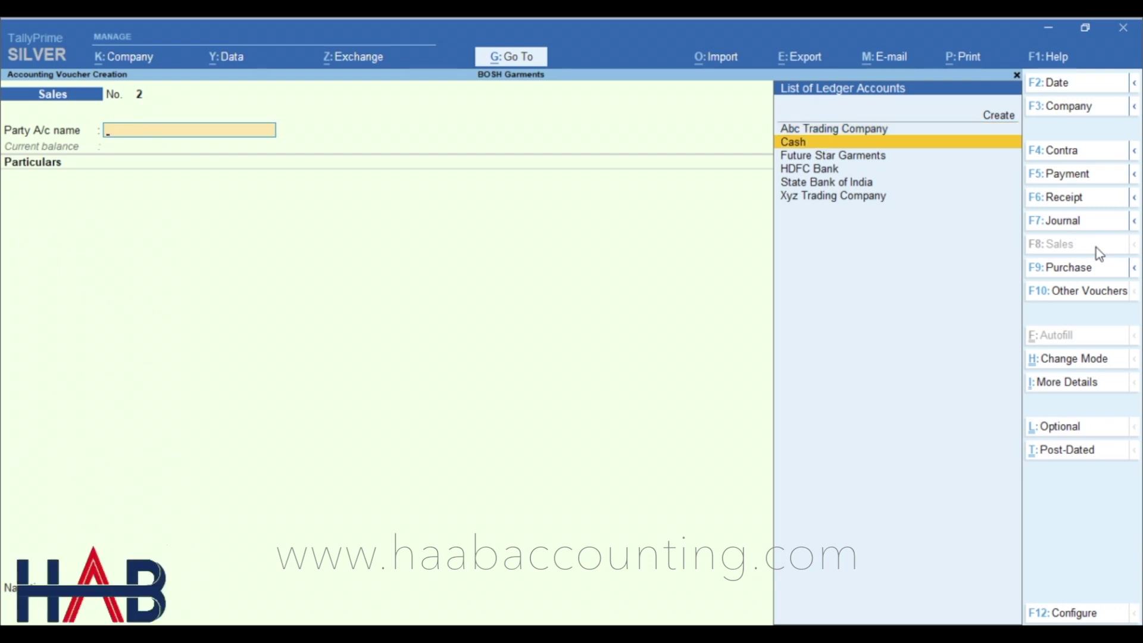
pyautogui.press('Return')
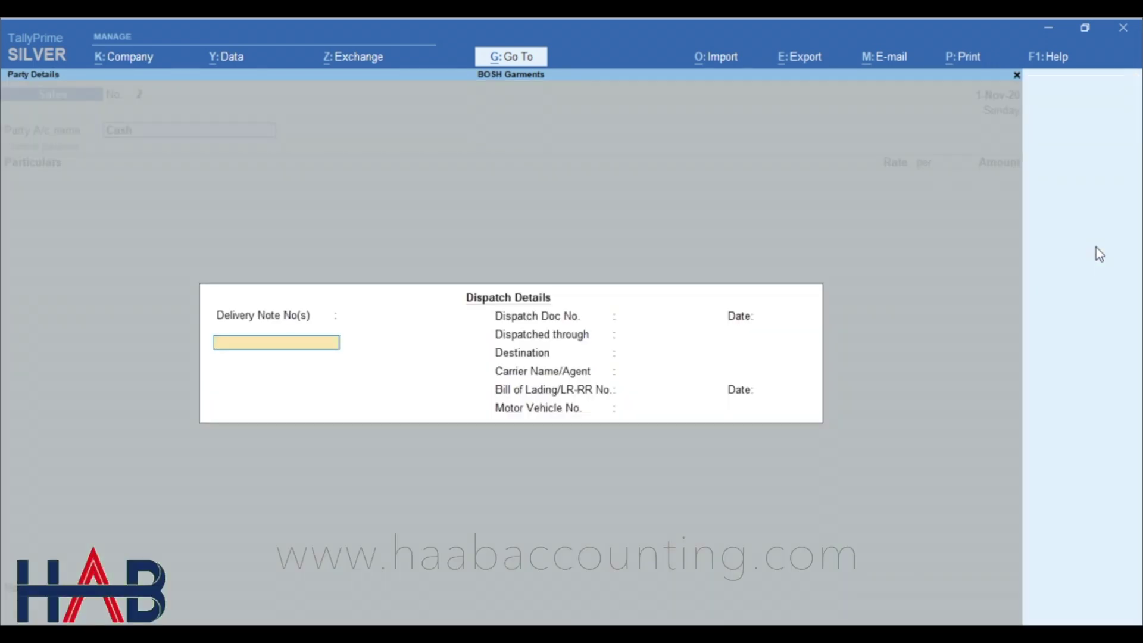
pyautogui.hotkey('ctrl', 'a')
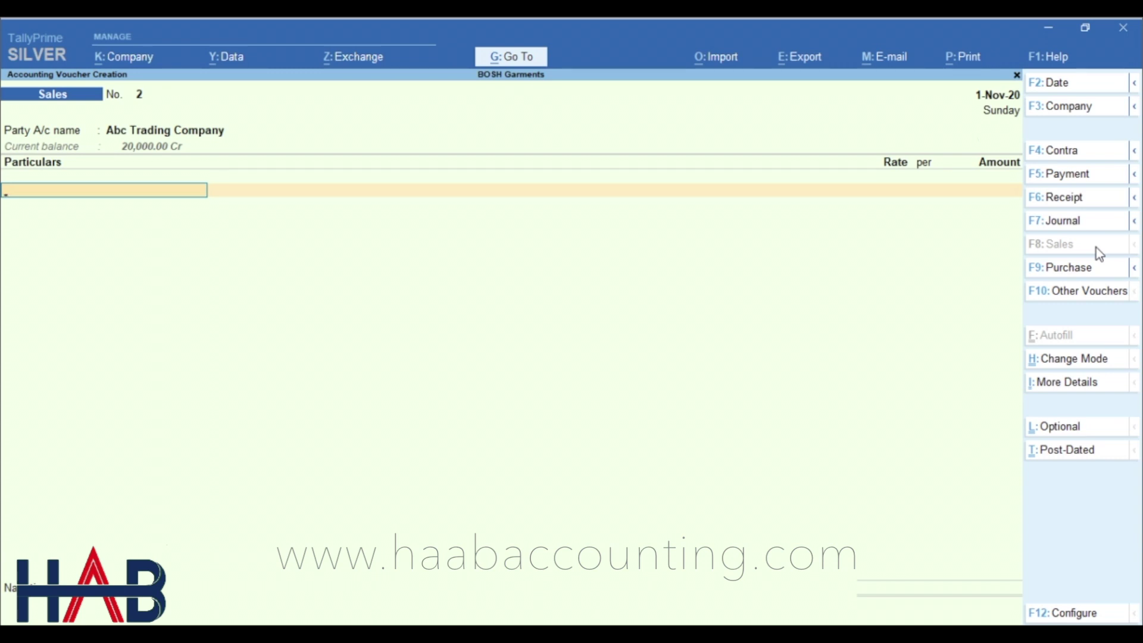
pyautogui.press('Down')
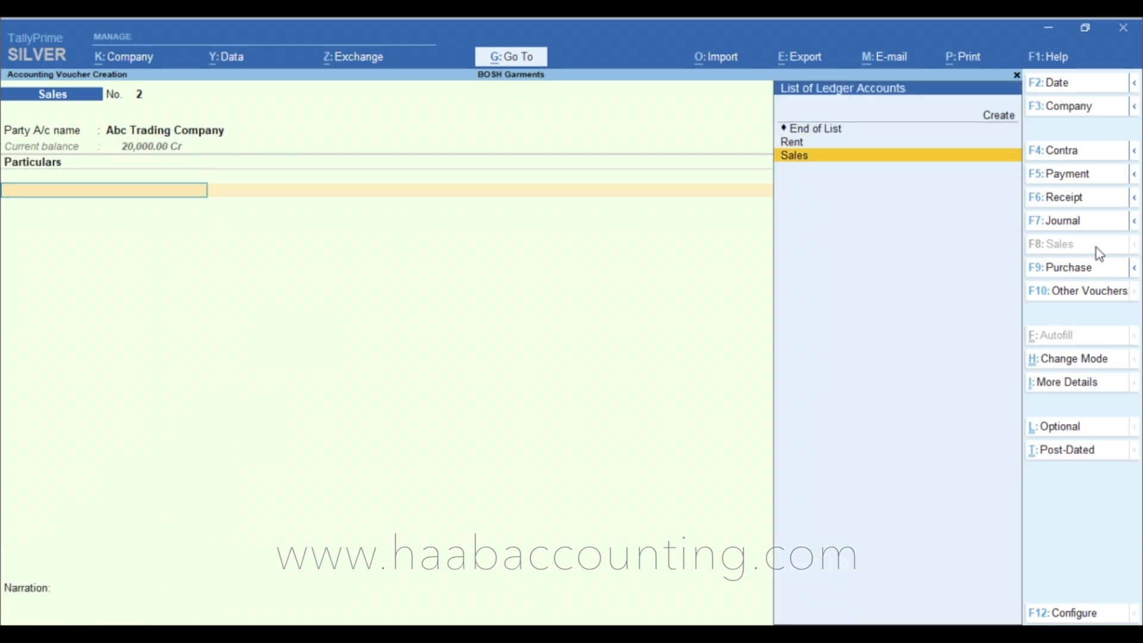
pyautogui.press('Return')
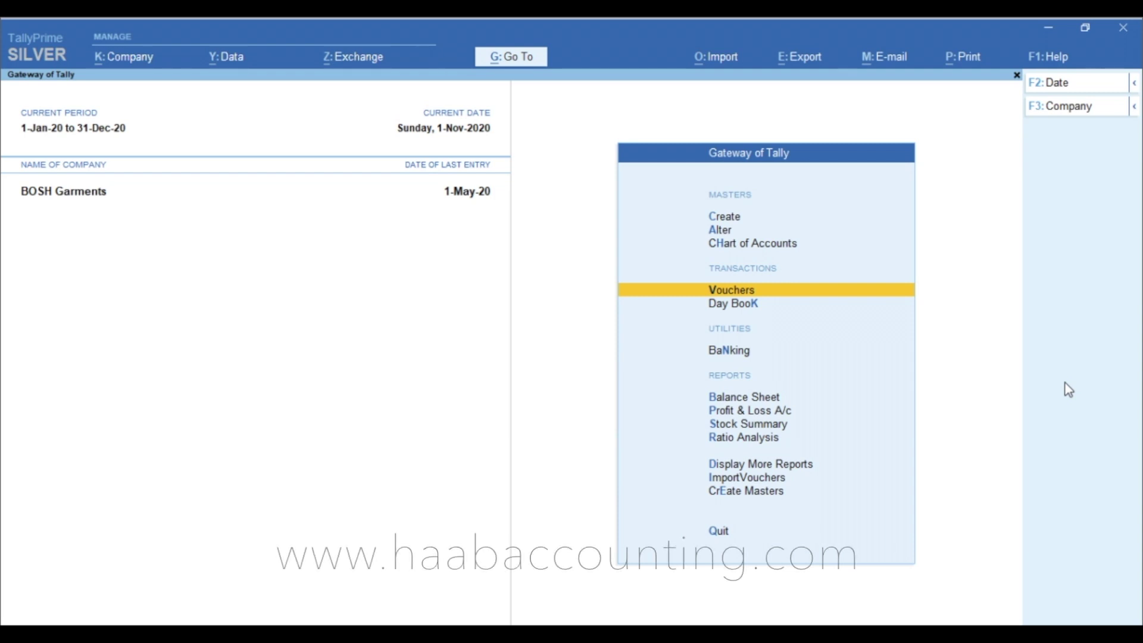
pyautogui.press('Down')
pyautogui.press('Down')
pyautogui.press('Down')
pyautogui.press('Down')
pyautogui.press('Down')
pyautogui.press('Down')
pyautogui.press('Down')
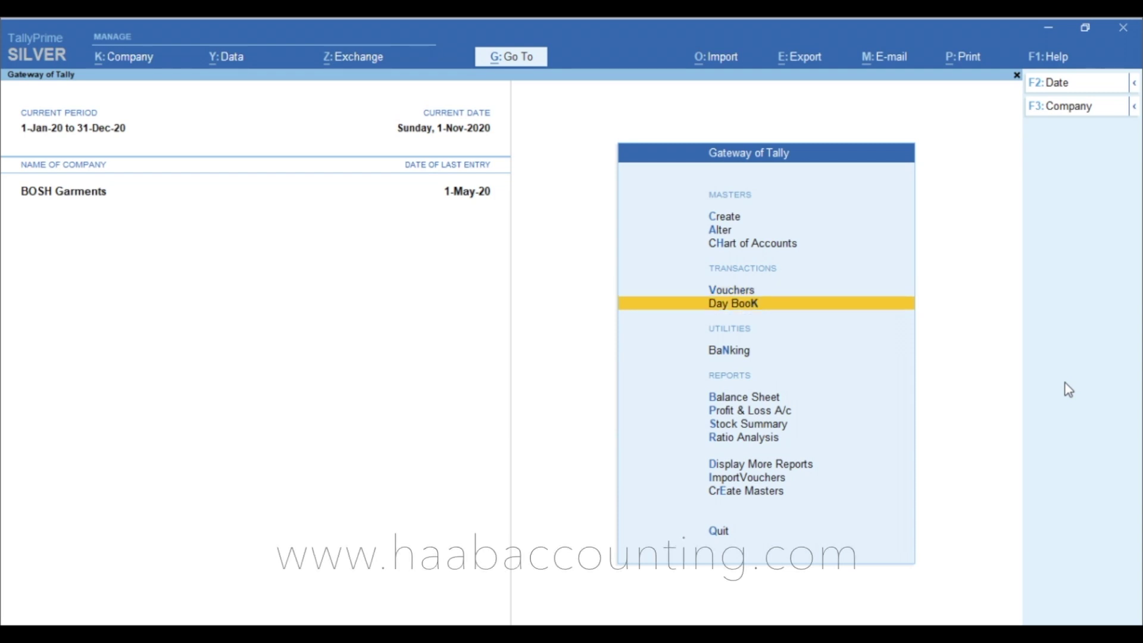
pyautogui.press('Down')
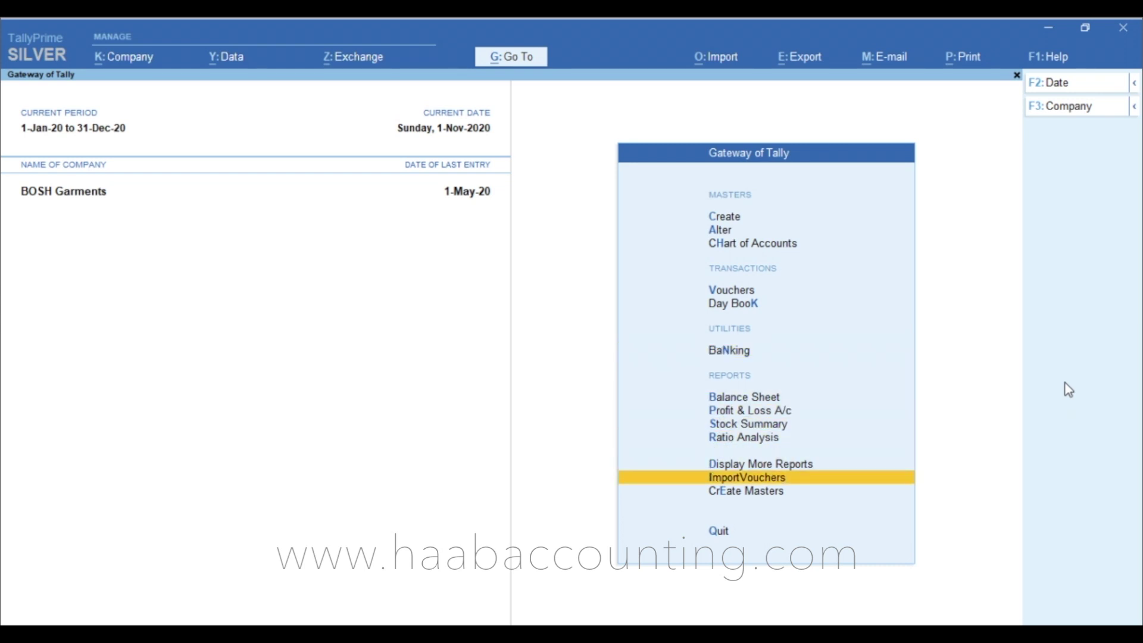
pyautogui.press('Down')
pyautogui.press('Up')
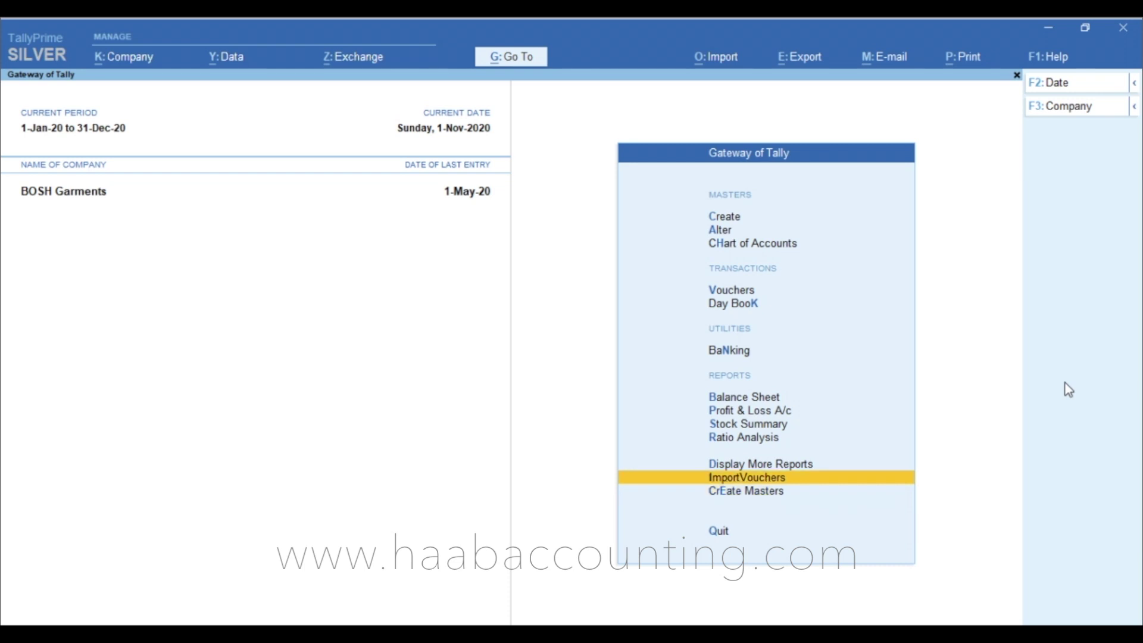